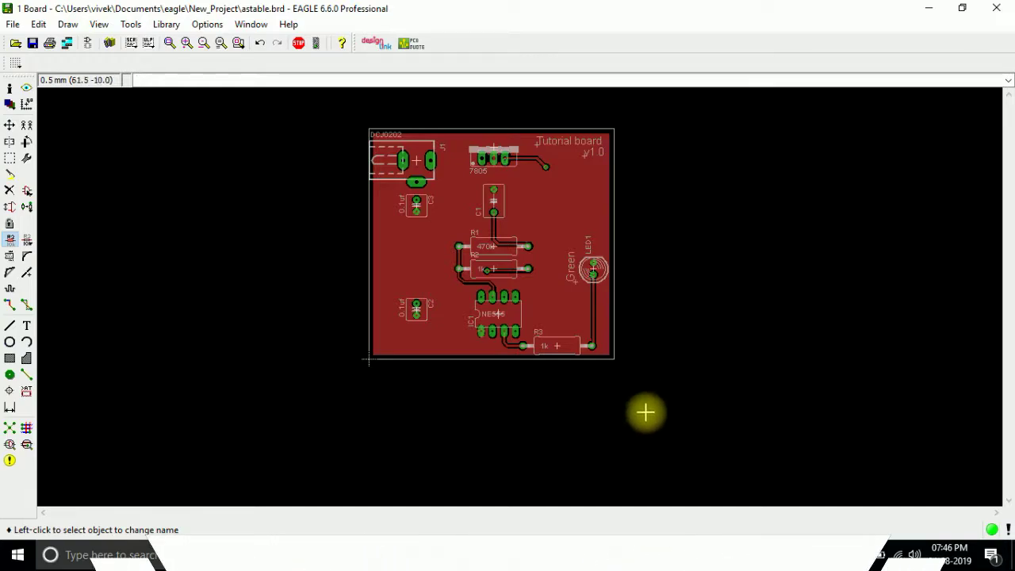
# Zoom in on the board and start the Dimension tool.
pyautogui.scroll(2, 650, 237)
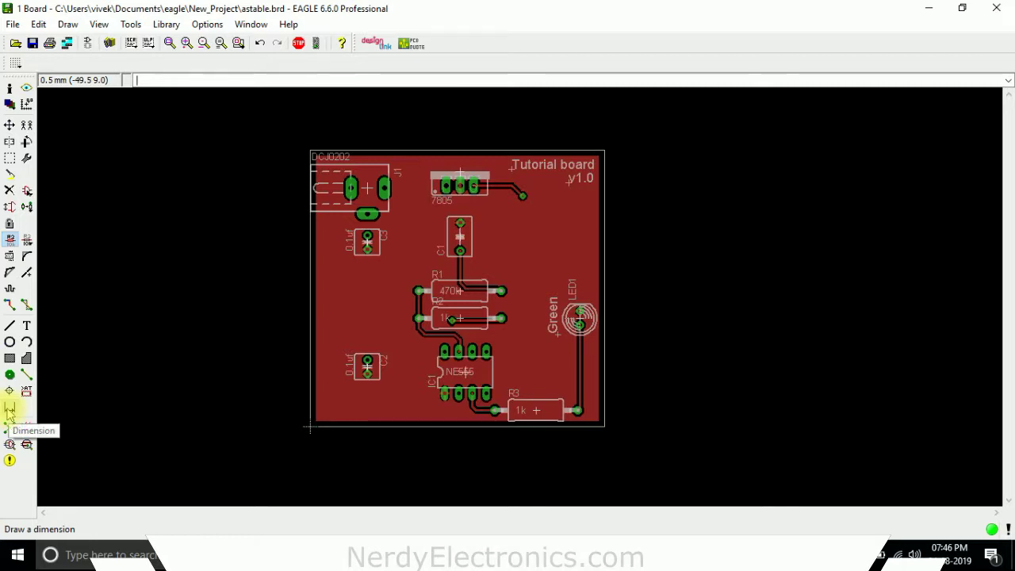
pyautogui.click(9, 408)
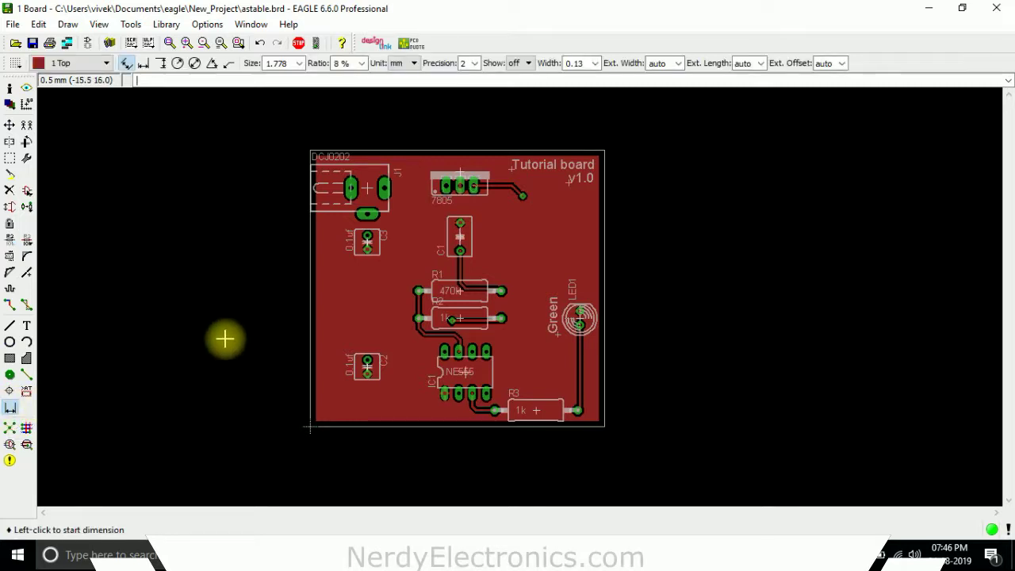
# On layer 20 Dimension, add the 51 mm height dimension beside the board's right edge.
pyautogui.click(67, 64)
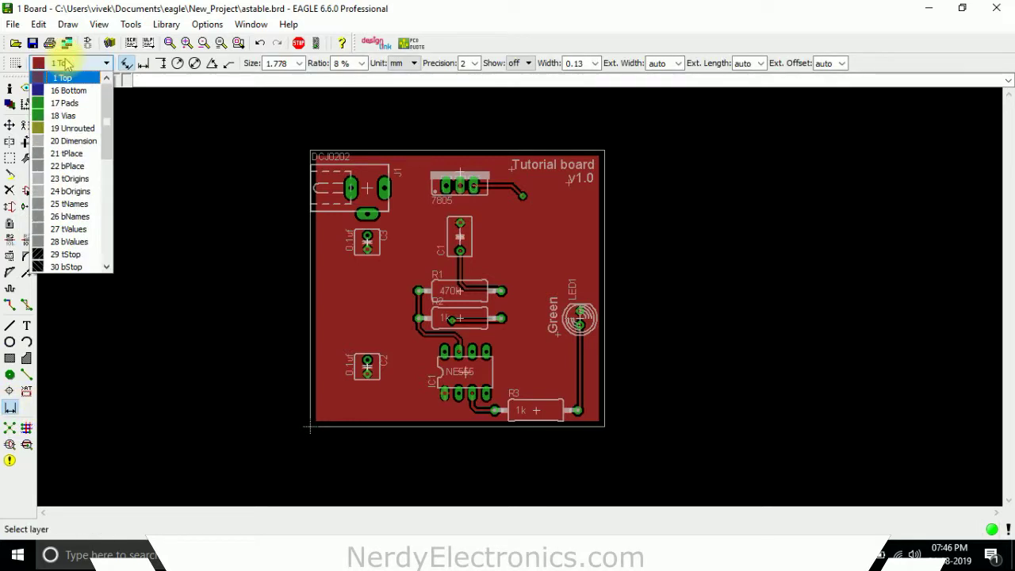
pyautogui.click(83, 139)
pyautogui.scroll(5, 720, 165)
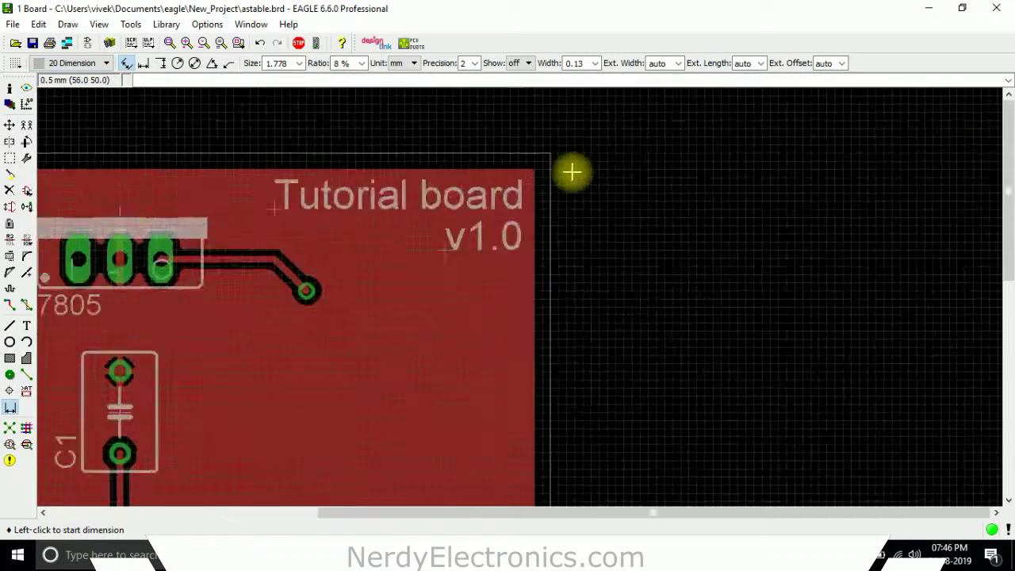
pyautogui.click(385, 149)
pyautogui.click(385, 148)
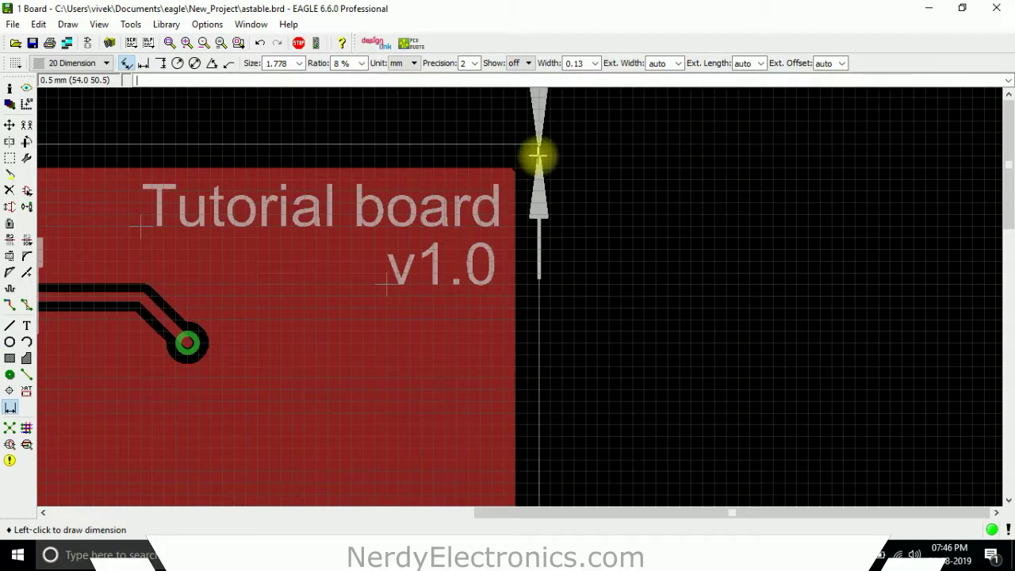
pyautogui.scroll(-5, 537, 154)
pyautogui.scroll(6, 568, 429)
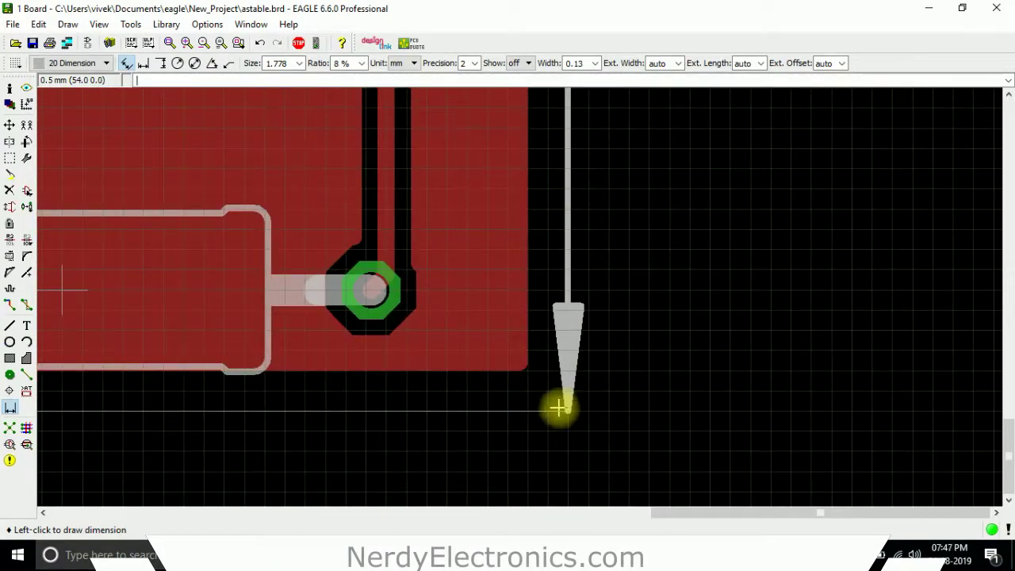
pyautogui.click(559, 407)
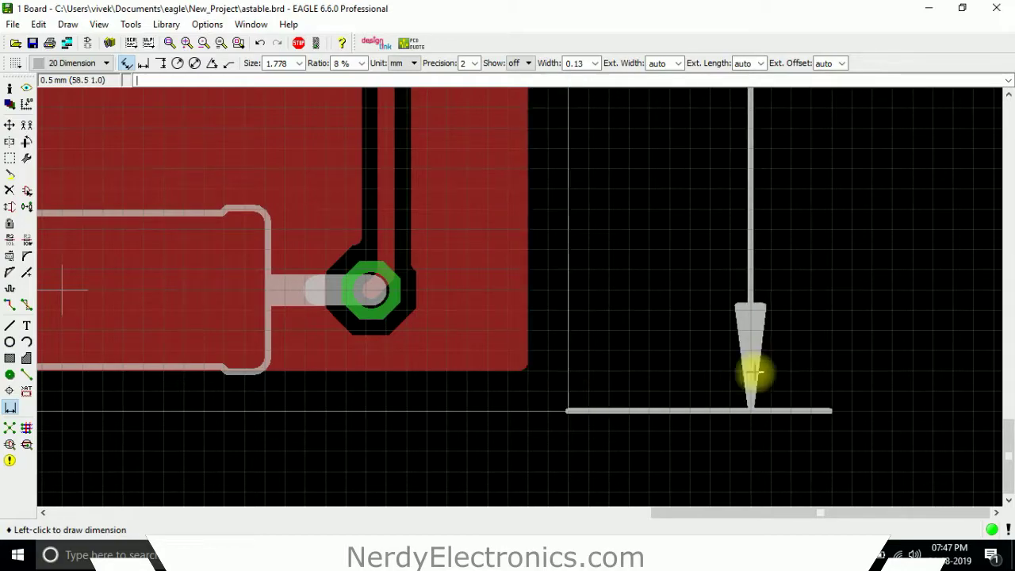
pyautogui.click(895, 356)
# Add the 54 mm width dimension from the top-left to the top-right corner.
pyautogui.scroll(-5, 894, 356)
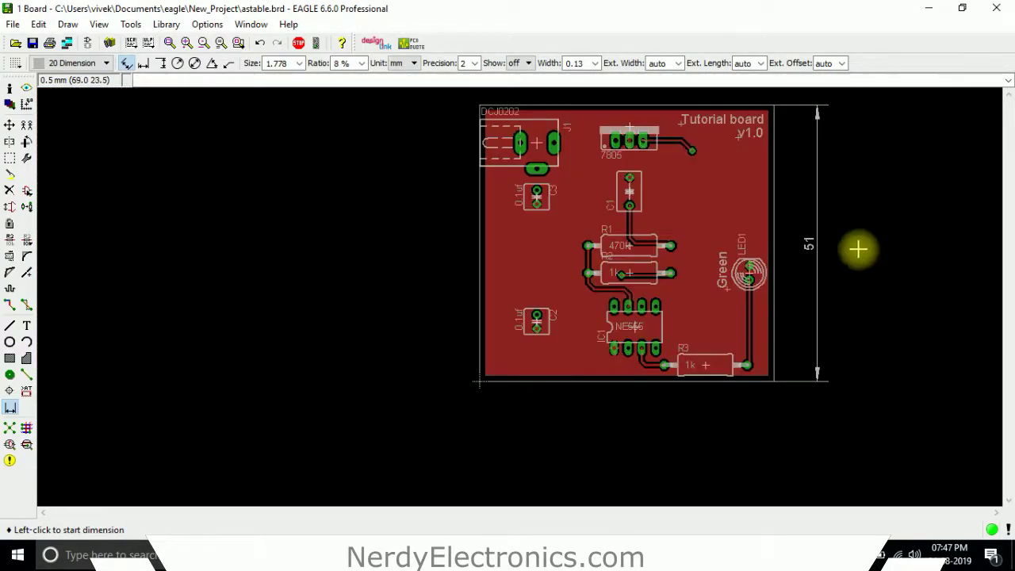
pyautogui.scroll(4, 858, 249)
pyautogui.scroll(-1, 773, 273)
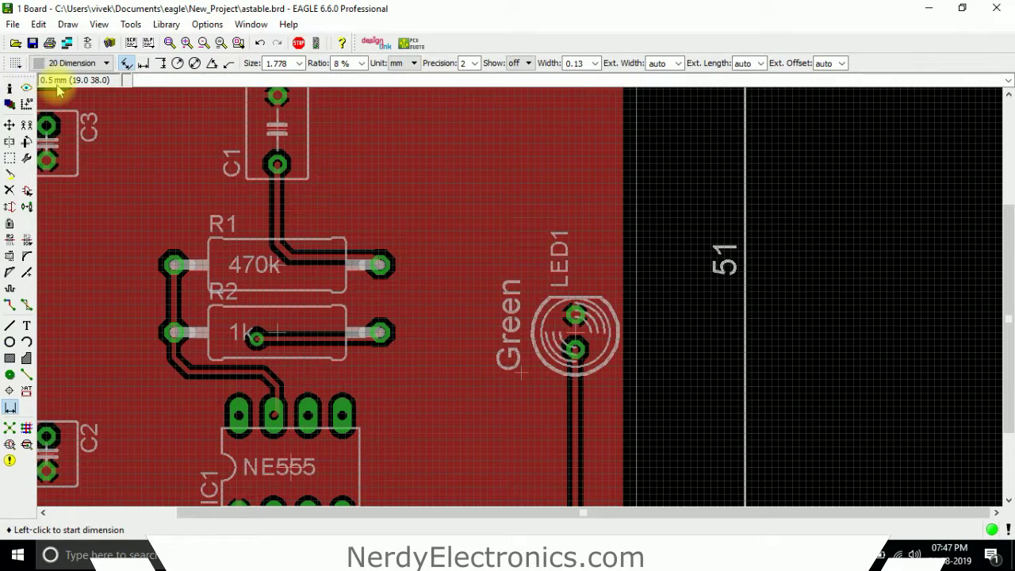
pyautogui.scroll(-4, 859, 238)
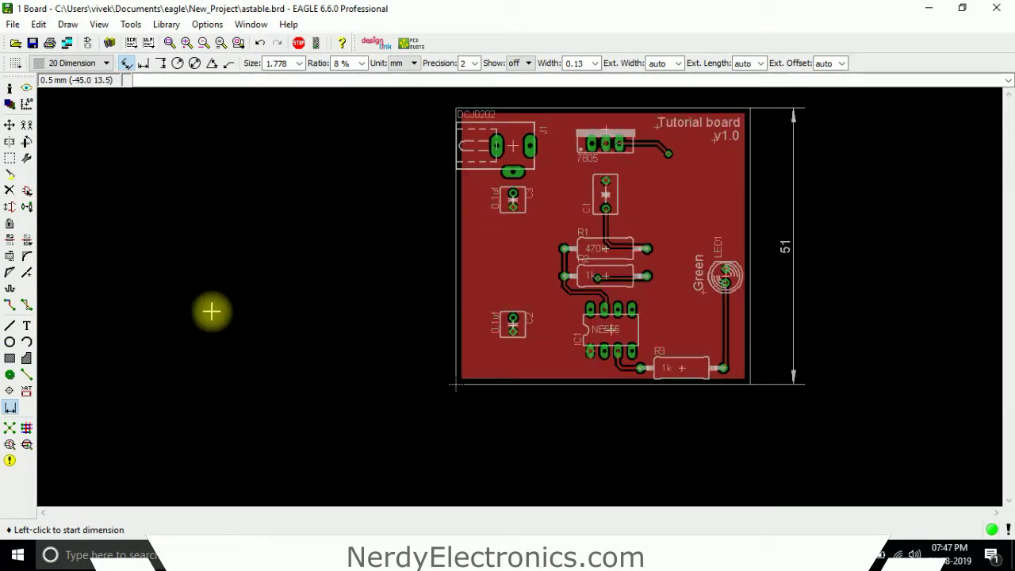
pyautogui.scroll(-2, 211, 310)
pyautogui.scroll(2, 747, 219)
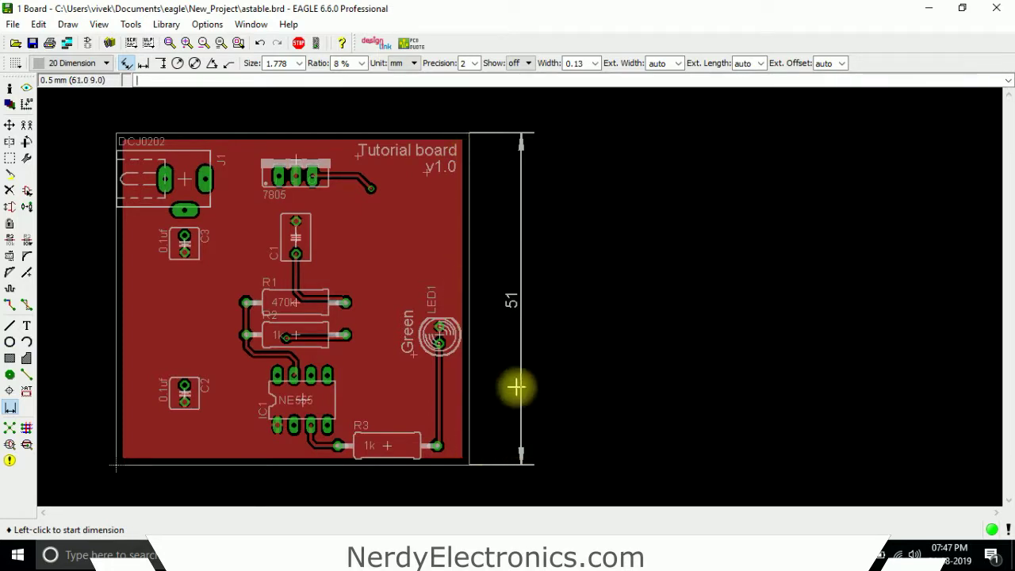
pyautogui.scroll(-1, 698, 327)
pyautogui.scroll(-1, 701, 328)
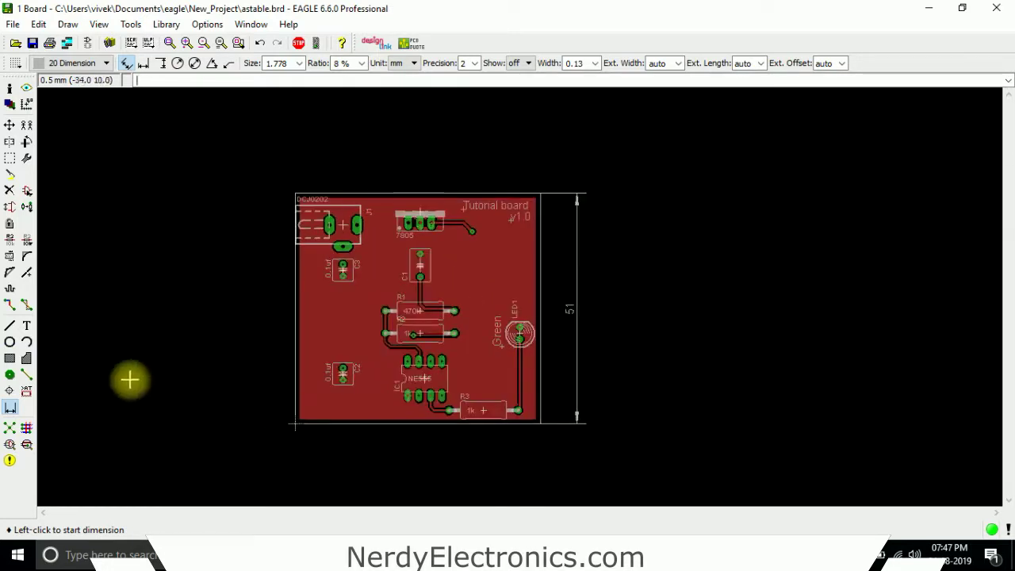
pyautogui.scroll(4, 295, 184)
pyautogui.click(295, 184)
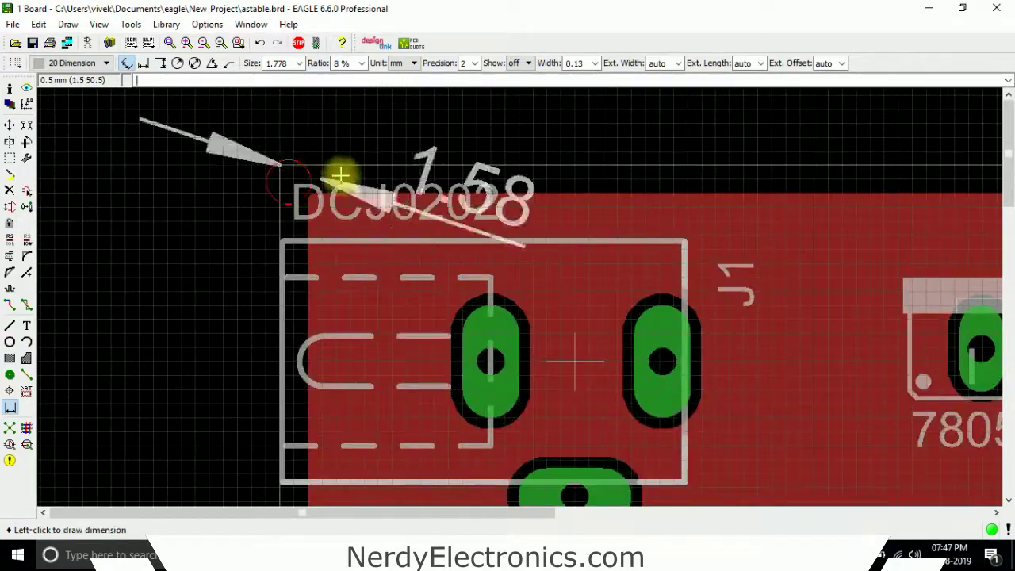
pyautogui.scroll(-4, 119, 188)
pyautogui.scroll(3, 428, 190)
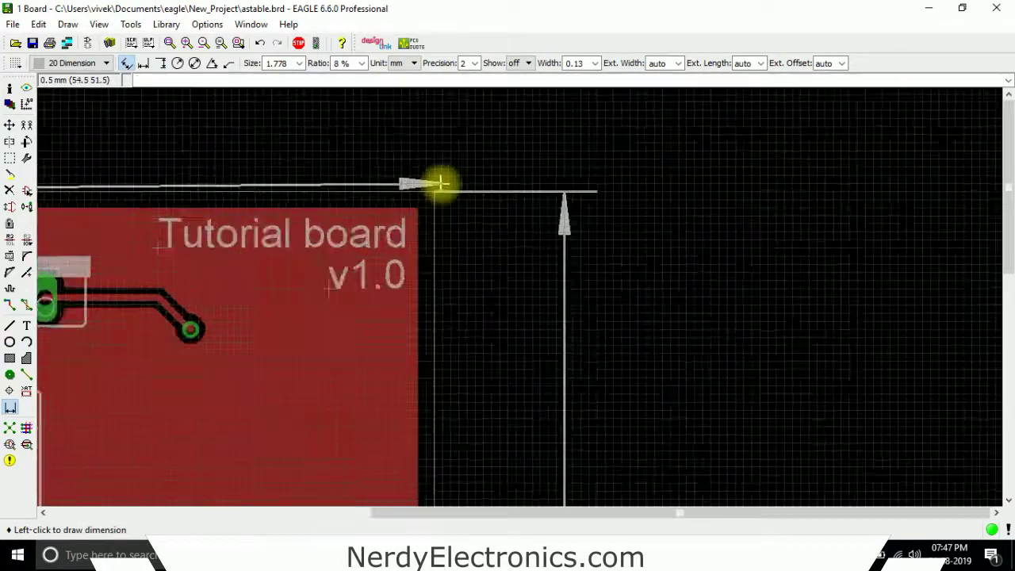
pyautogui.click(426, 204)
pyautogui.scroll(-2, 492, 198)
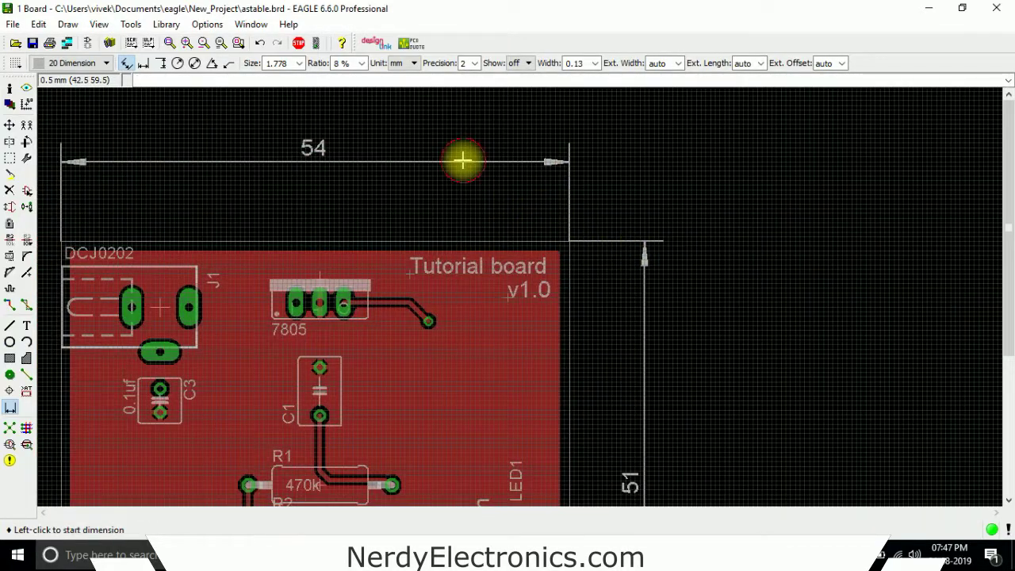
pyautogui.scroll(-2, 785, 191)
pyautogui.scroll(1, 507, 270)
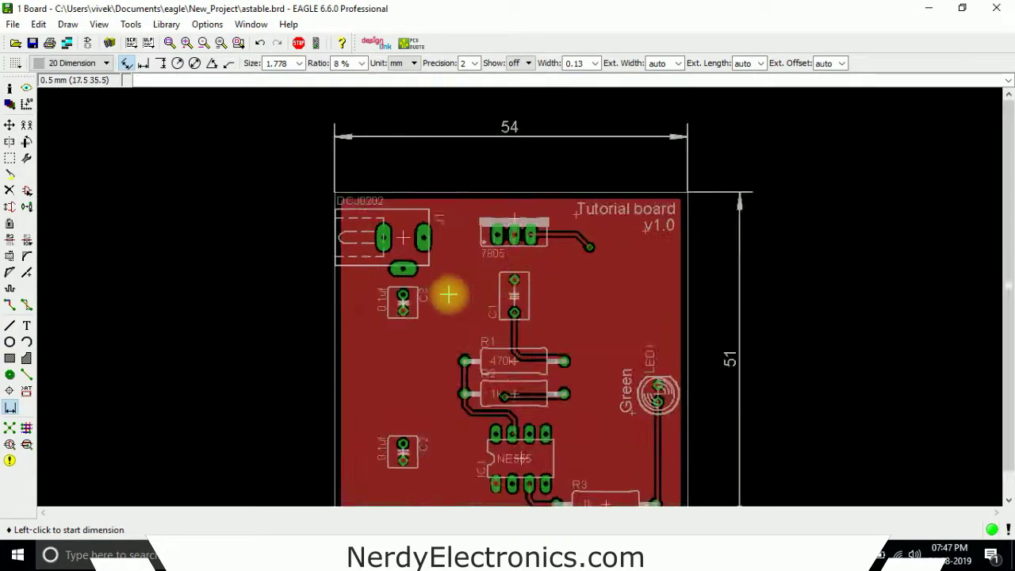
pyautogui.scroll(1, 449, 294)
# Dimension the 17 mm spacing from capacitor C3's pad to capacitor C1.
pyautogui.scroll(3, 465, 303)
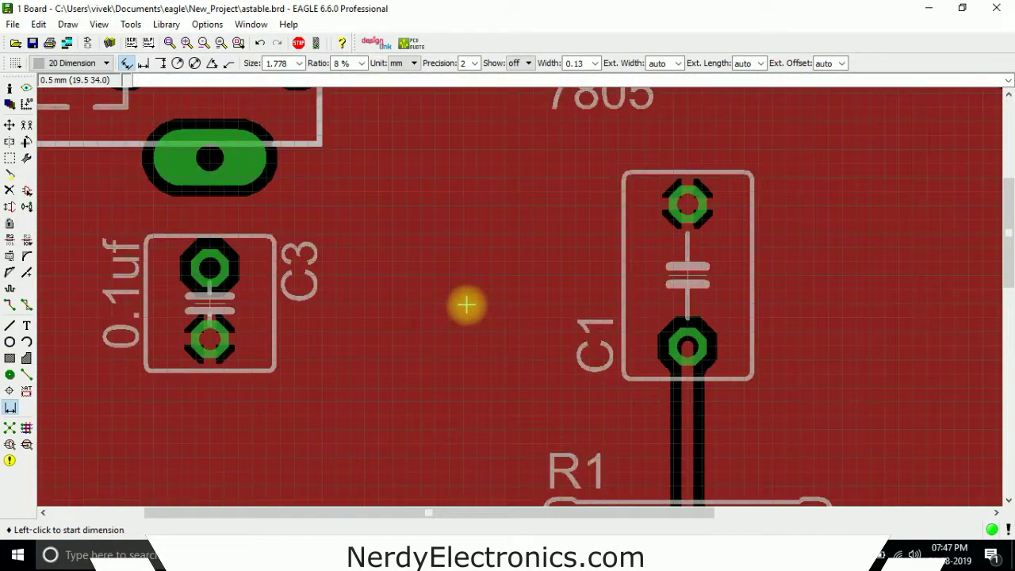
pyautogui.scroll(3, 198, 293)
pyautogui.scroll(2, 199, 313)
pyautogui.click(227, 300)
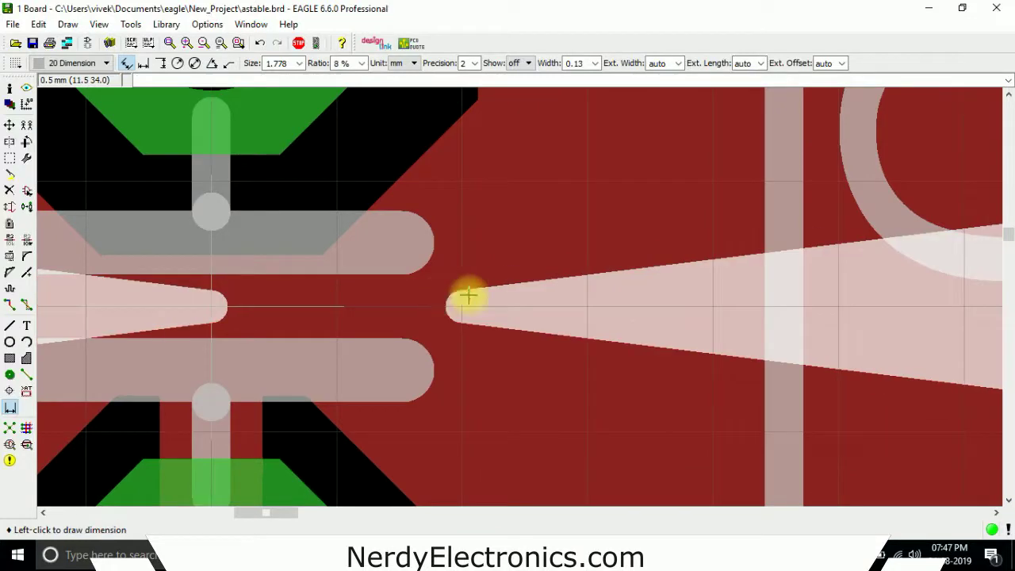
pyautogui.scroll(-3, 562, 299)
pyautogui.scroll(-2, 81, 300)
pyautogui.scroll(5, 825, 266)
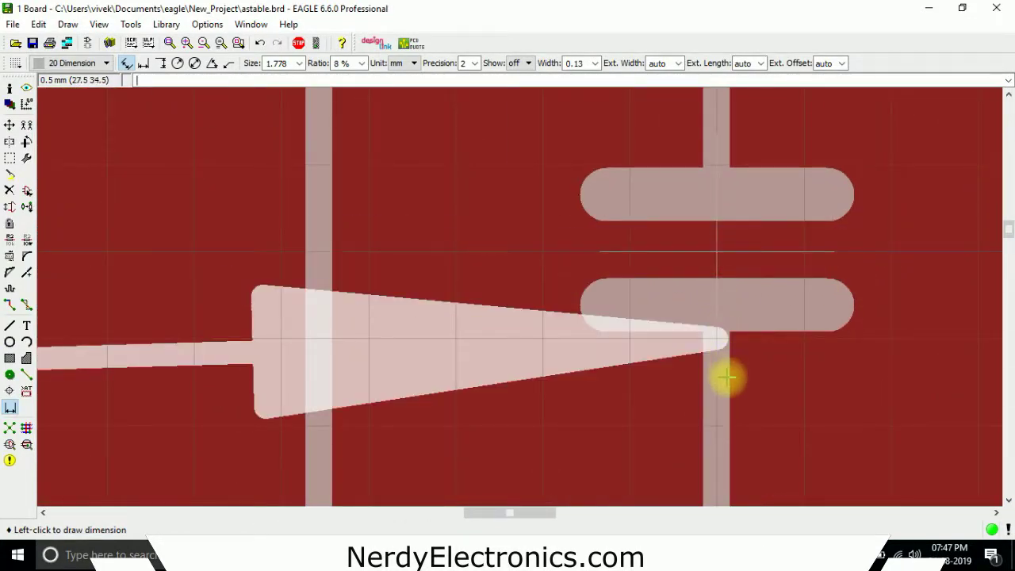
pyautogui.scroll(-3, 760, 397)
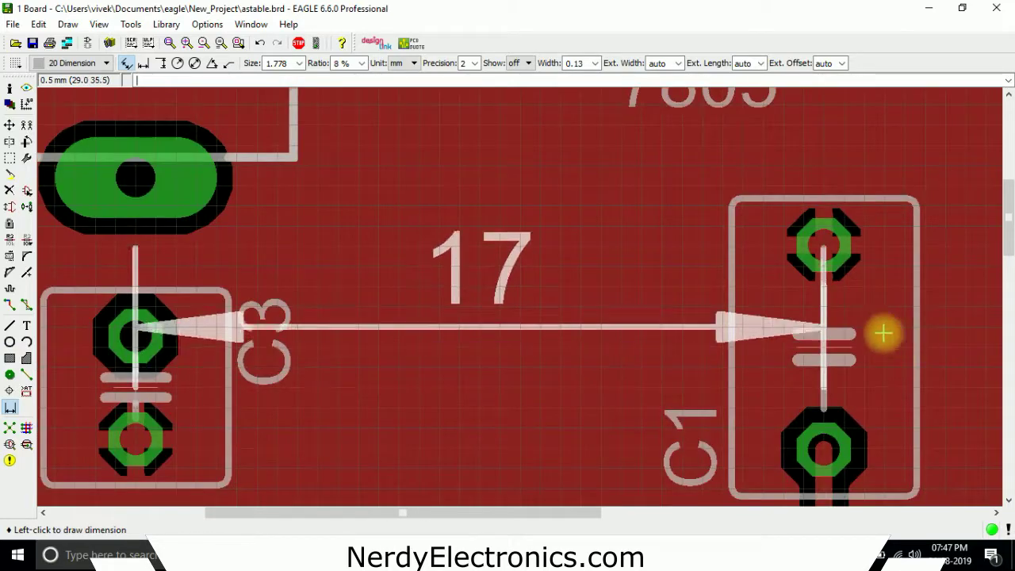
pyautogui.click(693, 268)
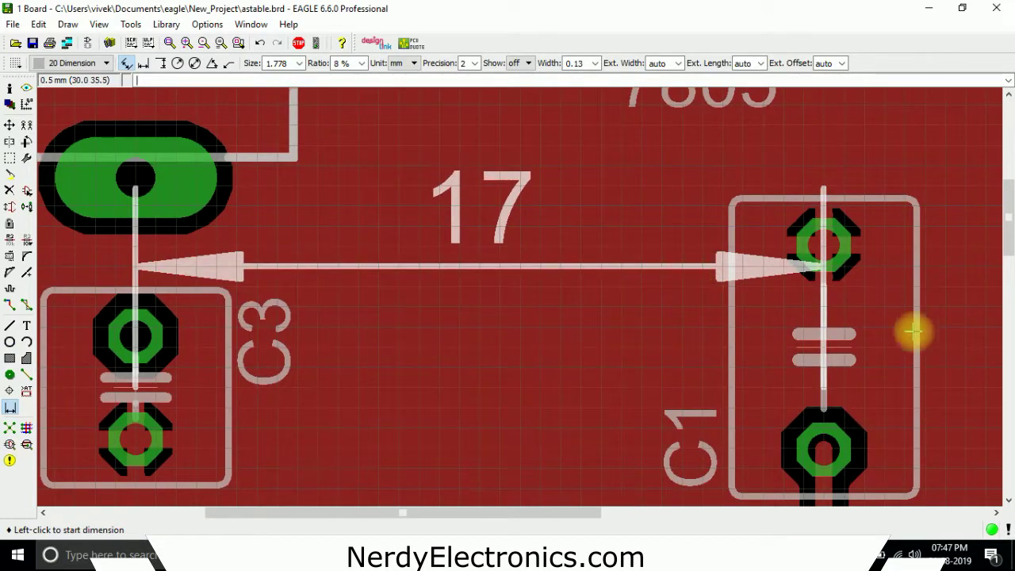
pyautogui.scroll(-3, 407, 220)
pyautogui.scroll(-2, 406, 219)
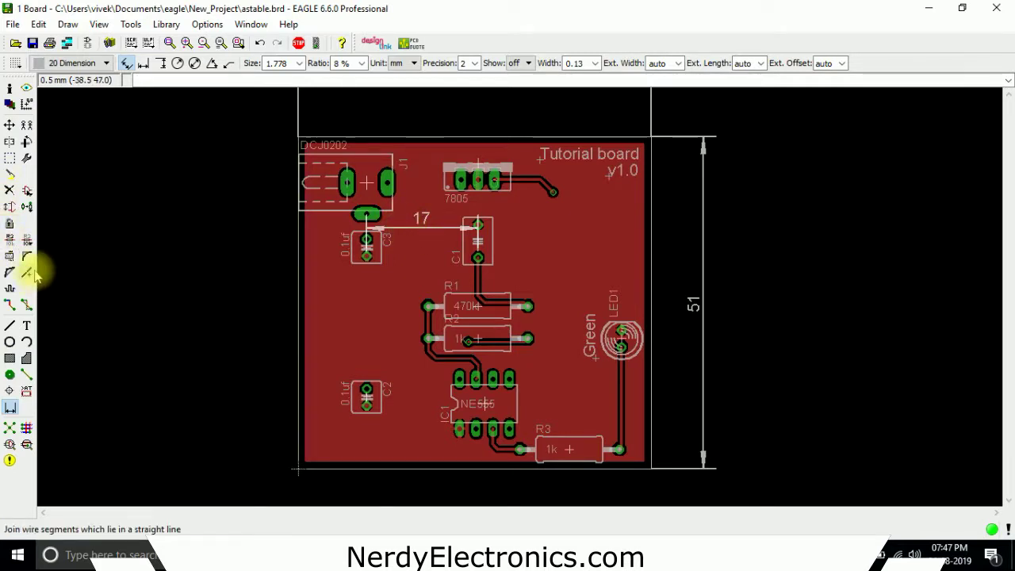
pyautogui.click(10, 408)
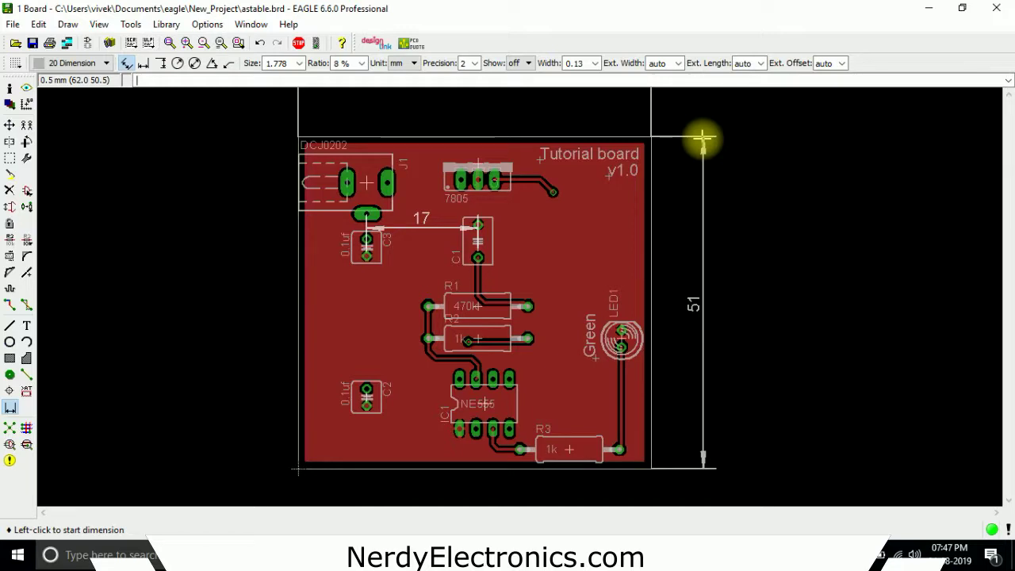
pyautogui.scroll(-1, 605, 188)
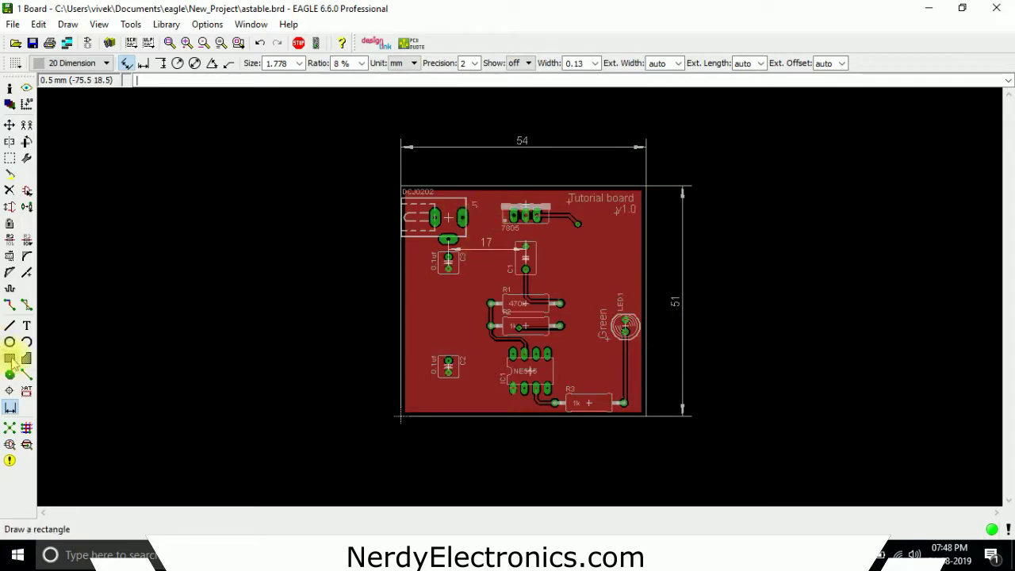
pyautogui.scroll(2, 437, 192)
pyautogui.scroll(1, 361, 191)
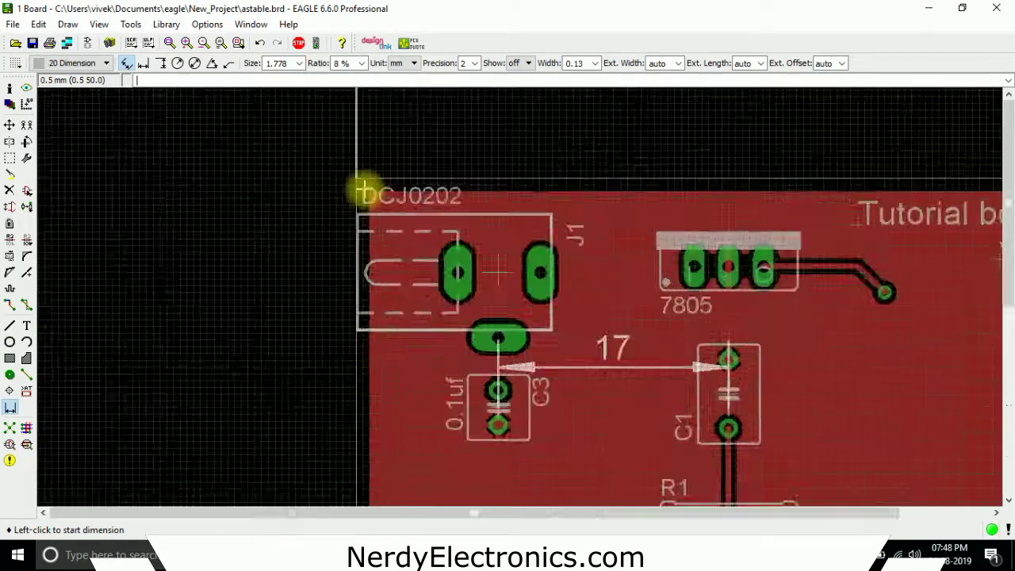
pyautogui.scroll(2, 360, 191)
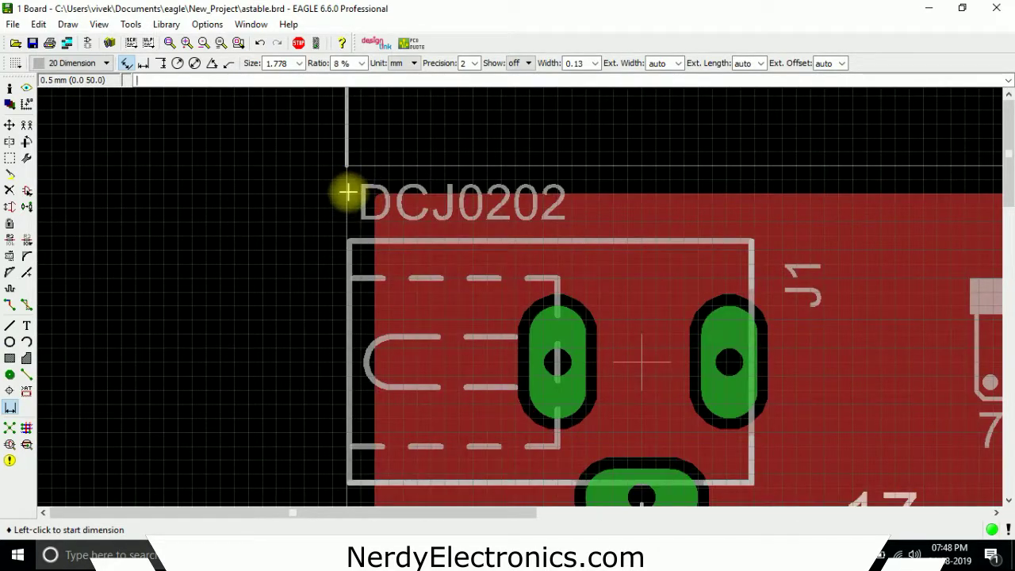
pyautogui.click(10, 324)
pyautogui.click(155, 292)
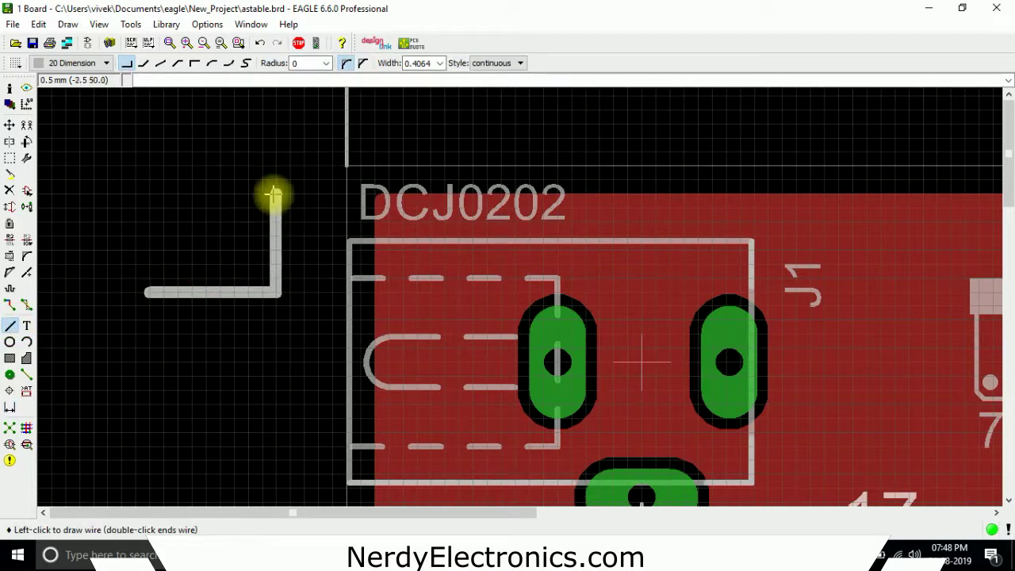
pyautogui.click(89, 64)
pyautogui.click(74, 141)
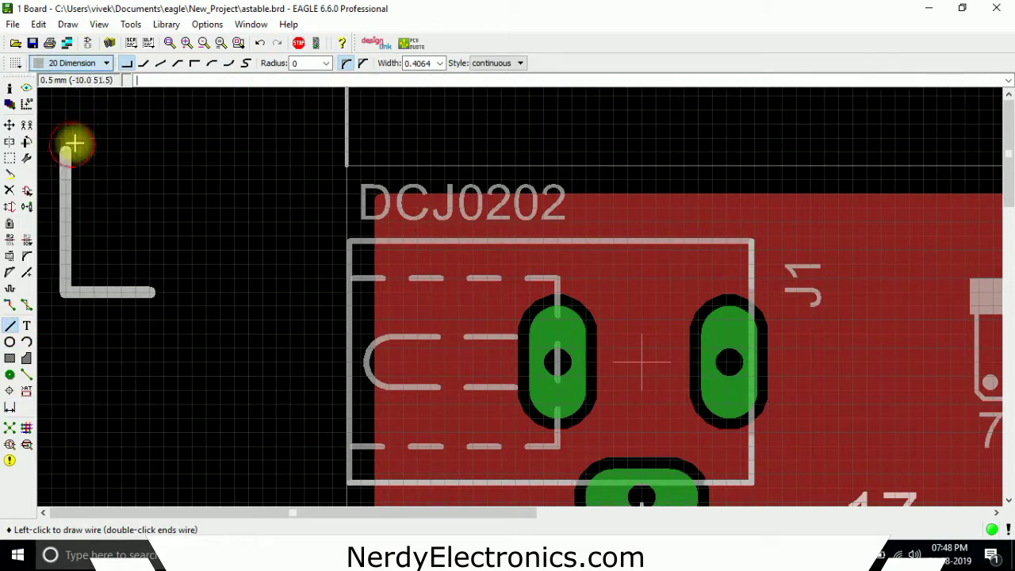
pyautogui.click(144, 63)
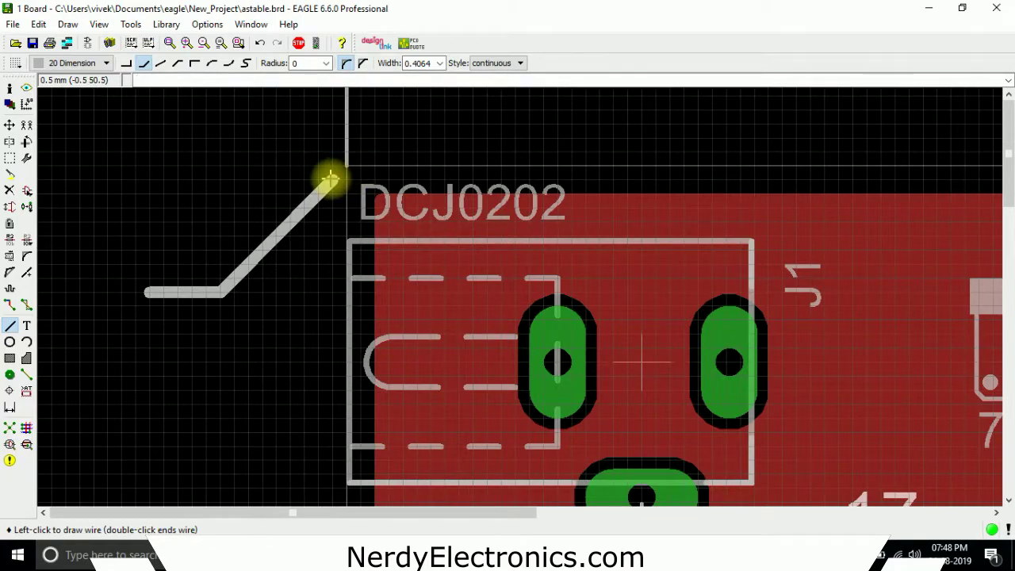
pyautogui.press('Escape')
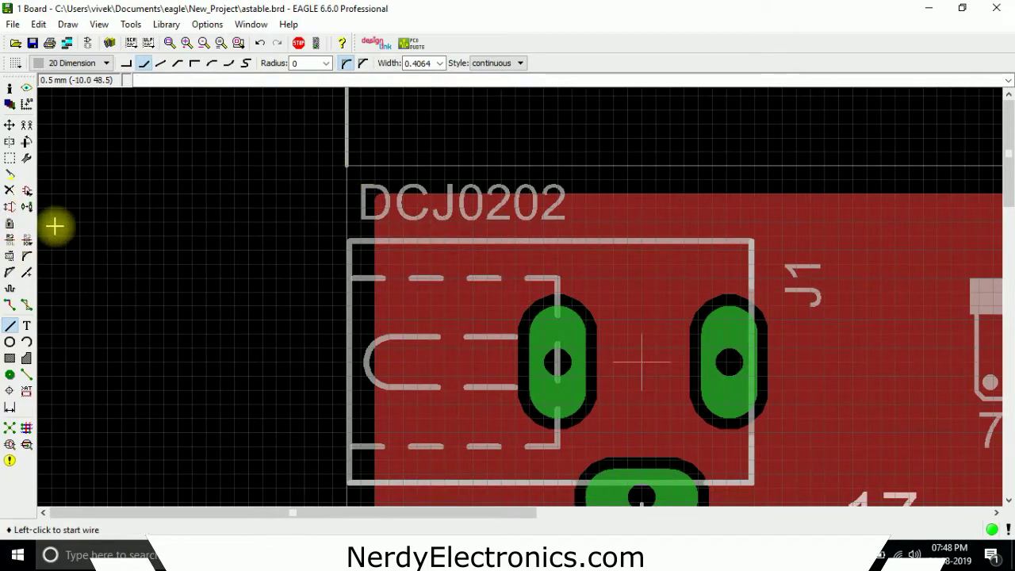
pyautogui.scroll(-5, 58, 222)
pyautogui.scroll(1, 539, 295)
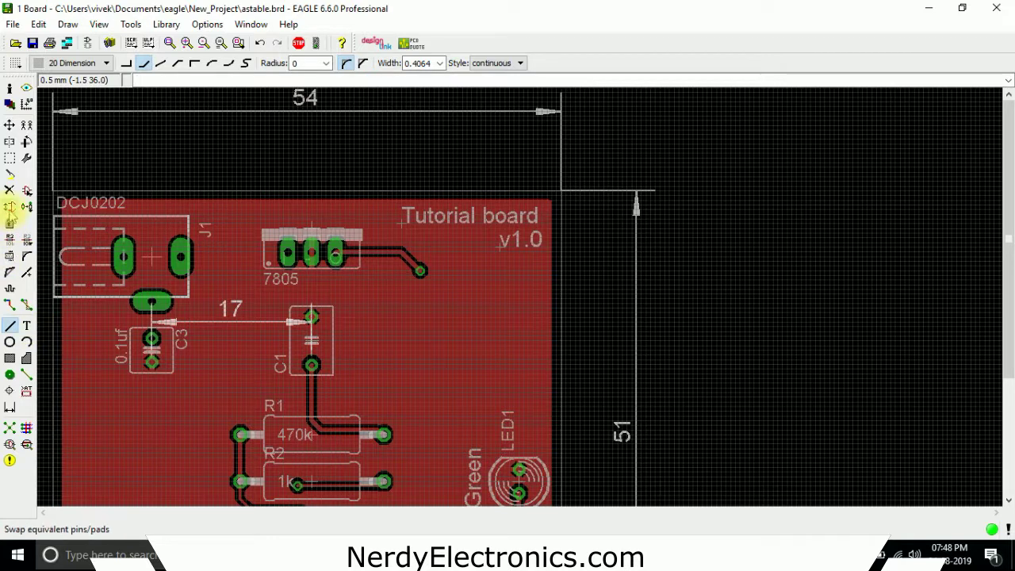
# Delete the board outline's top edge, cycling past the GND pour to reach the wire.
pyautogui.click(10, 191)
pyautogui.click(490, 195)
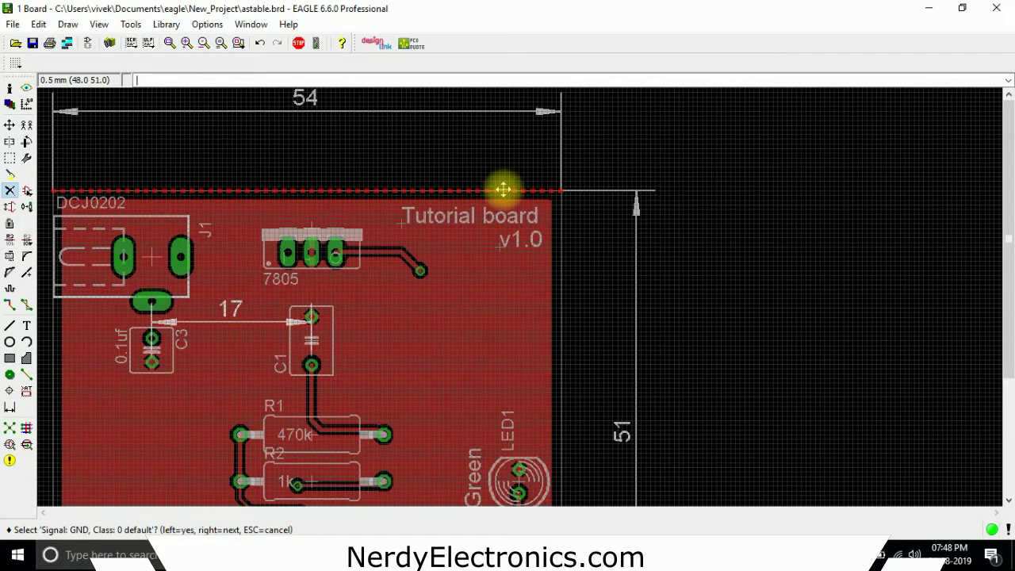
pyautogui.rightClick(503, 189)
pyautogui.rightClick(503, 189)
pyautogui.rightClick(503, 189)
pyautogui.click(502, 190)
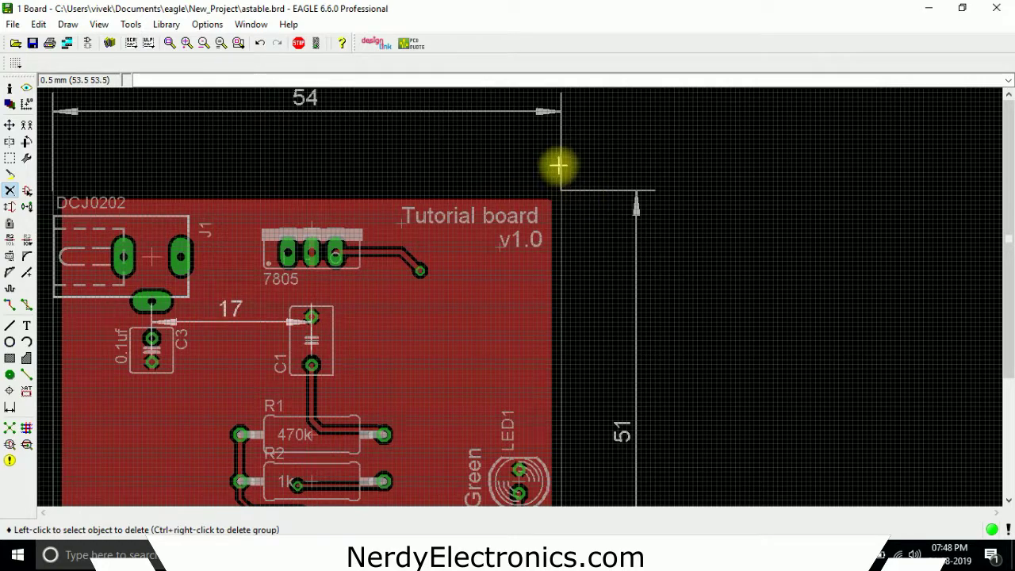
# Pick the right outline edge for deletion, then cancel that deletion.
pyautogui.scroll(-1, 555, 245)
pyautogui.scroll(2, 573, 231)
pyautogui.click(562, 231)
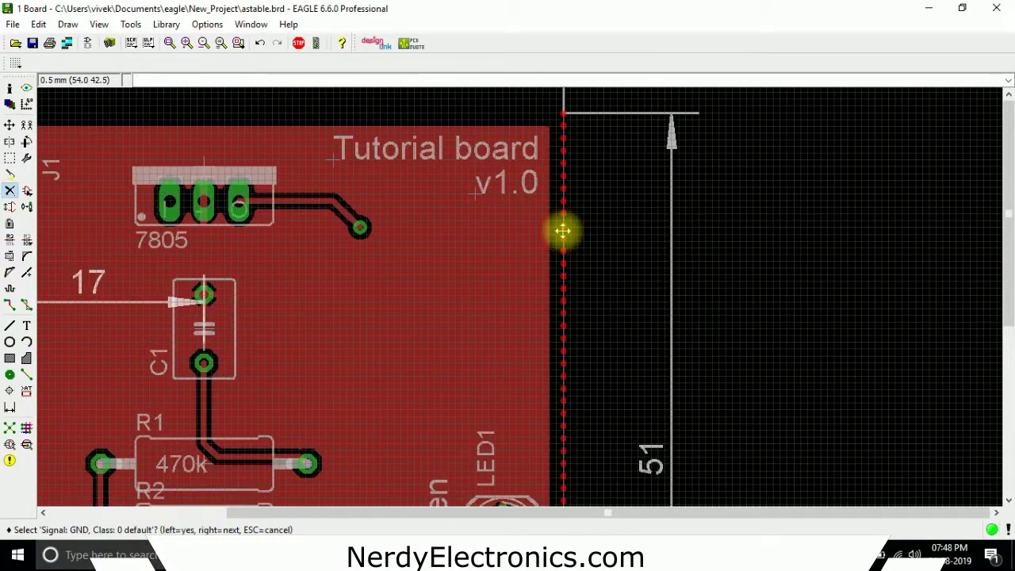
pyautogui.rightClick(561, 191)
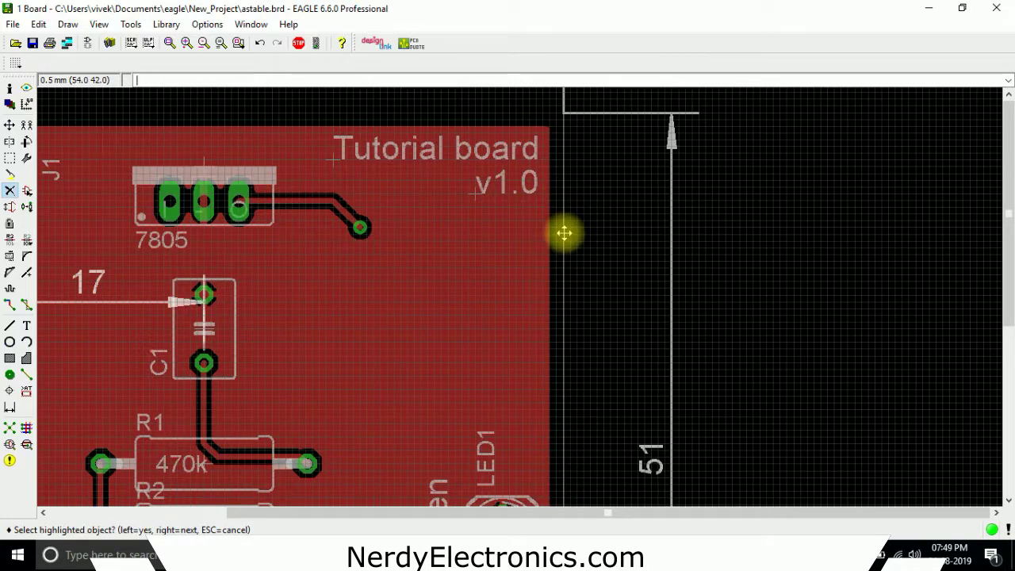
pyautogui.press('Escape')
# Select the Wire tool and set its line width to 0.254.
pyautogui.scroll(-4, 596, 226)
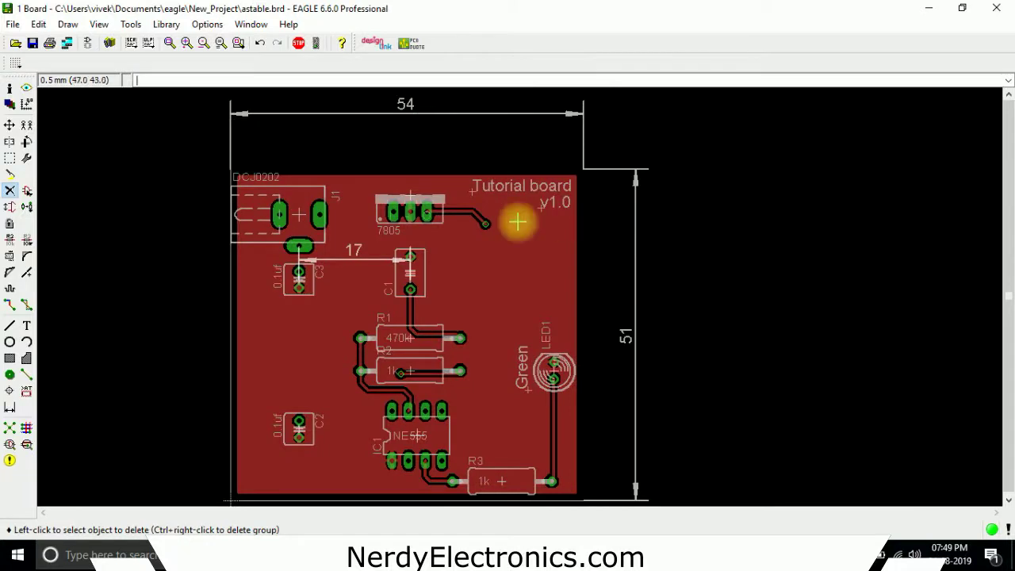
pyautogui.click(10, 325)
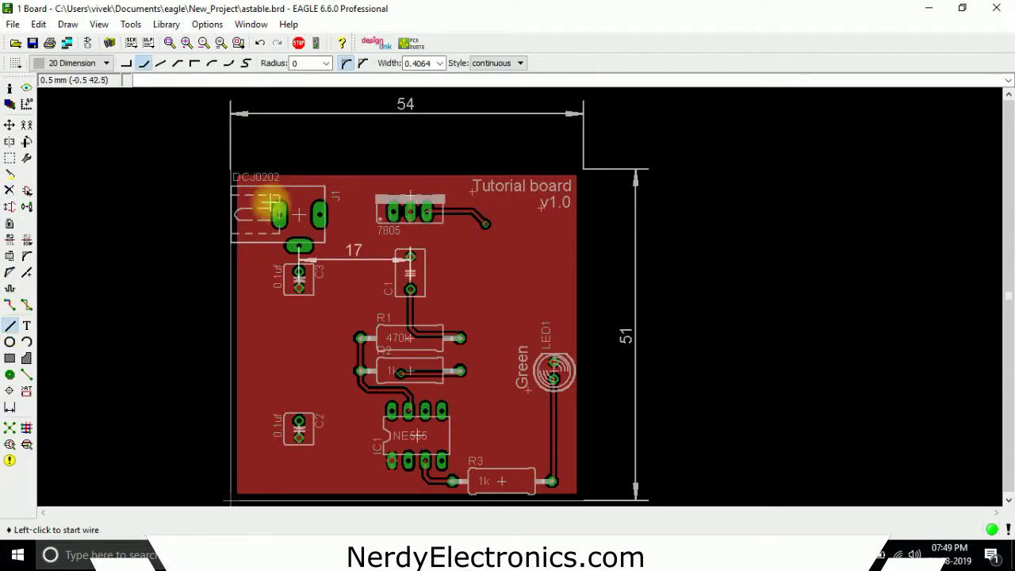
pyautogui.click(242, 153)
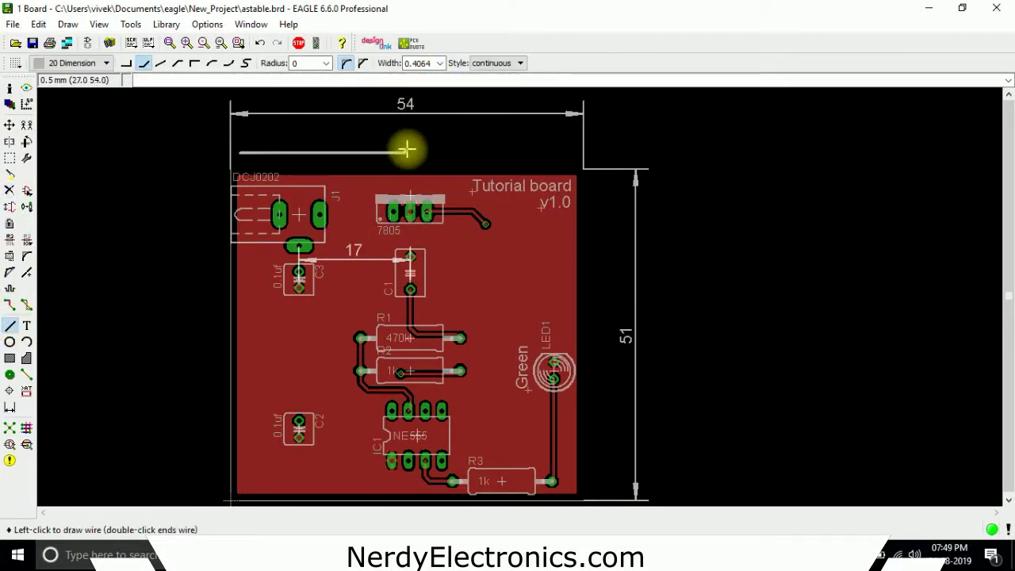
pyautogui.press('Escape')
pyautogui.click(439, 63)
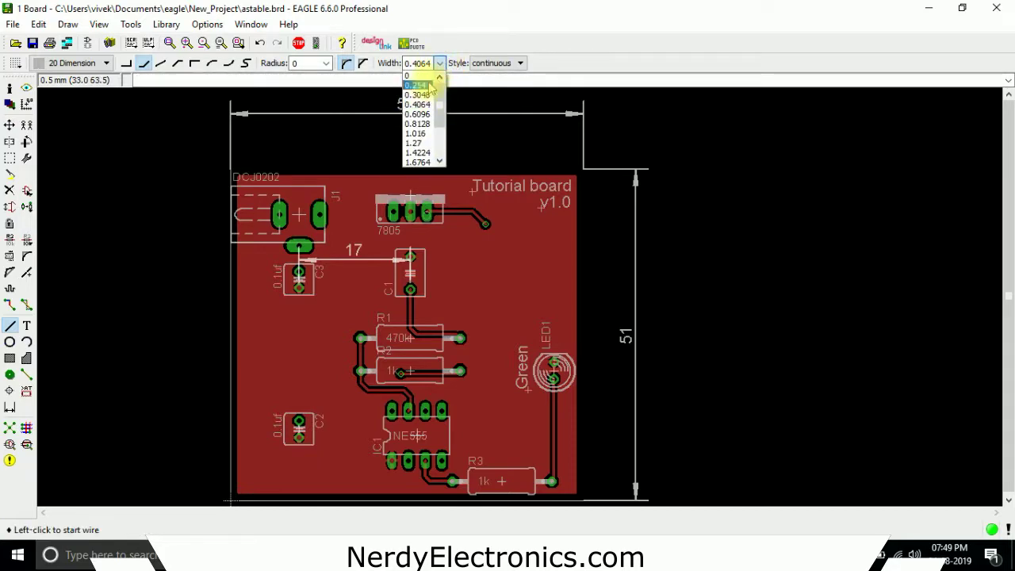
pyautogui.click(418, 85)
pyautogui.scroll(1, 330, 150)
pyautogui.click(315, 157)
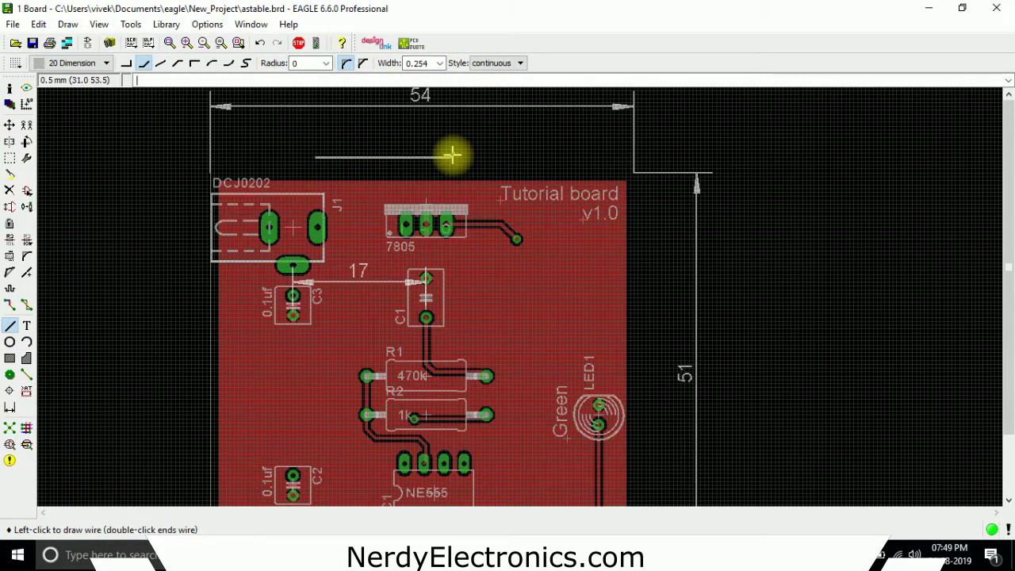
pyautogui.press('Escape')
pyautogui.scroll(10, 211, 166)
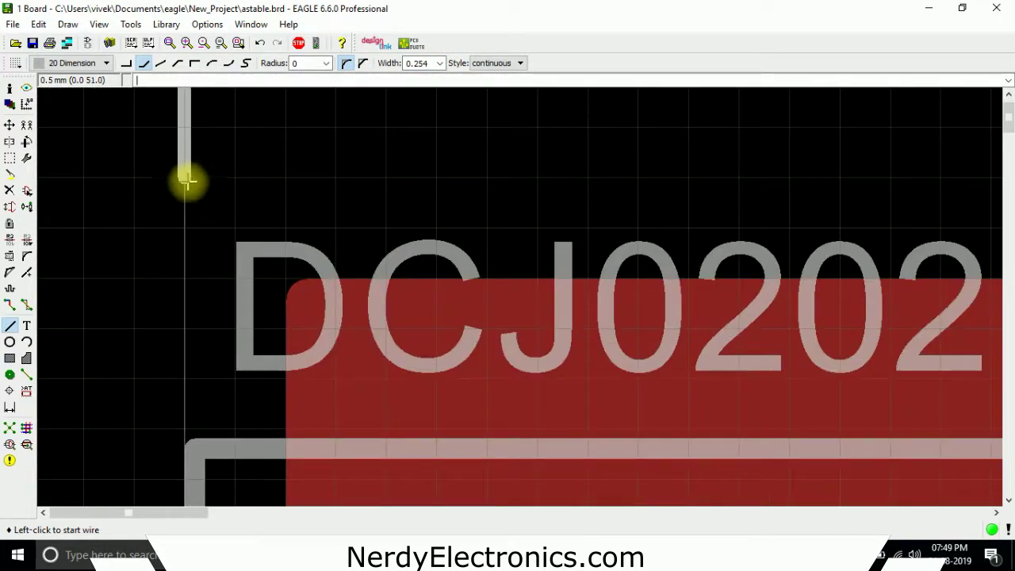
# Draw the new top edge with a 45° chamfered corner down to the bottom-right corner.
pyautogui.click(187, 181)
pyautogui.scroll(-5, 111, 167)
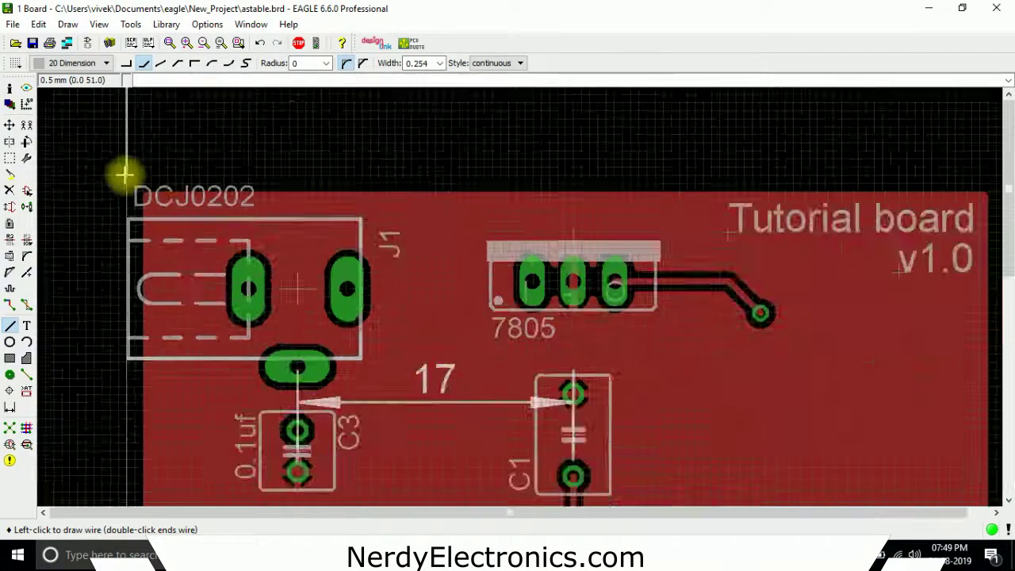
pyautogui.scroll(-3, 124, 174)
pyautogui.scroll(3, 396, 168)
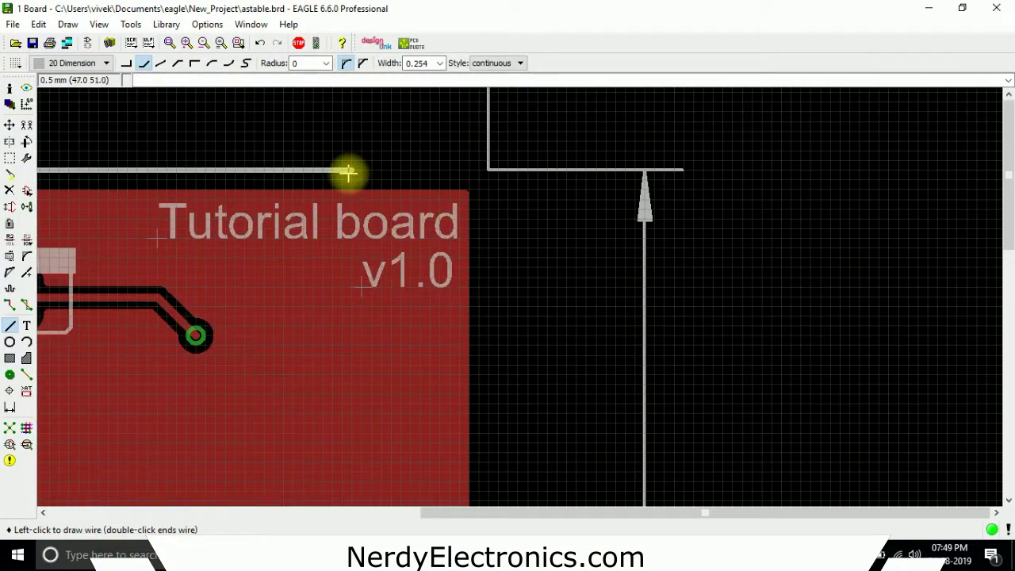
pyautogui.press('Escape')
pyautogui.scroll(-1, 766, 225)
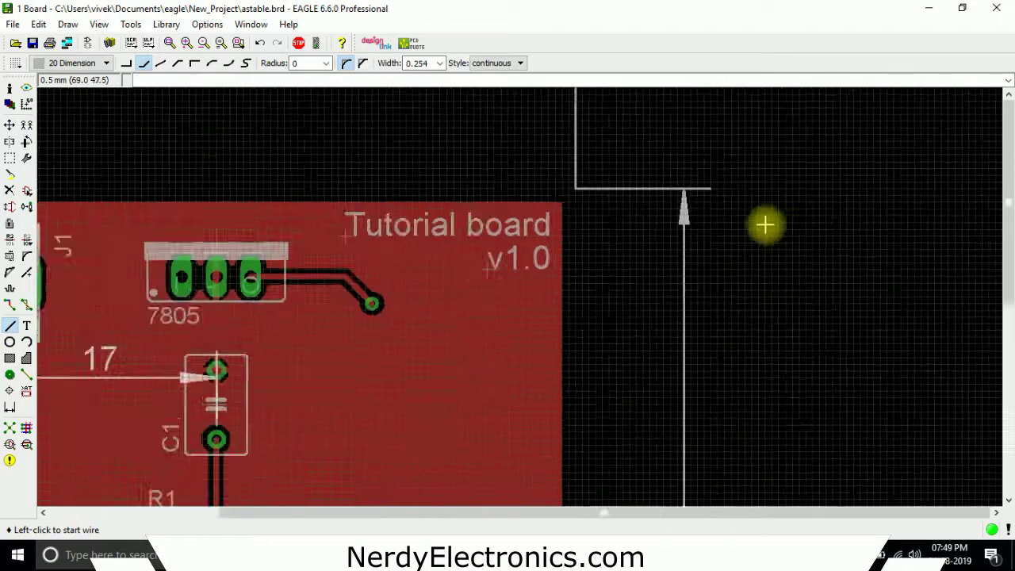
pyautogui.scroll(-1, 595, 211)
pyautogui.scroll(-1, 426, 197)
pyautogui.click(210, 194)
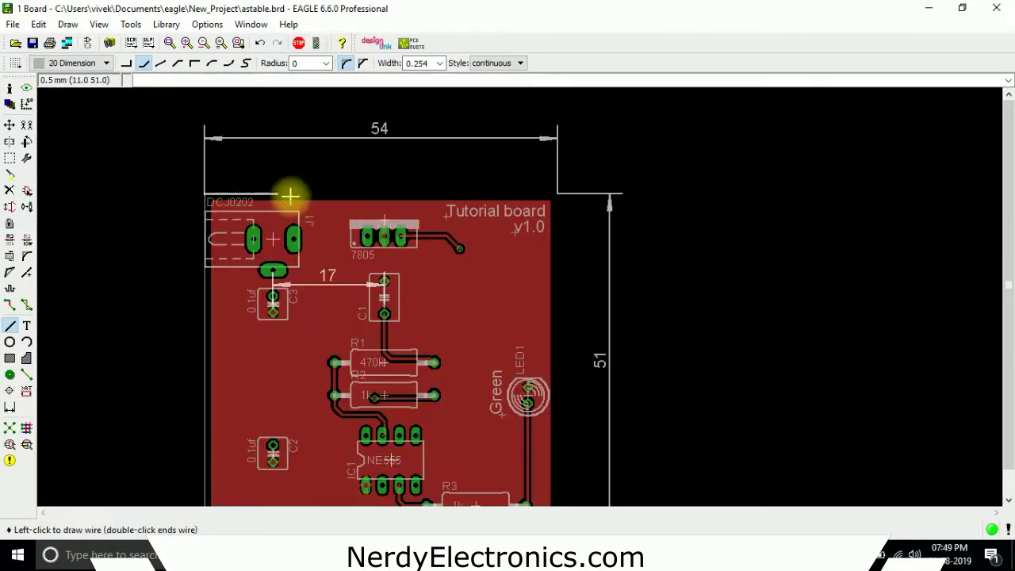
pyautogui.scroll(2, 514, 191)
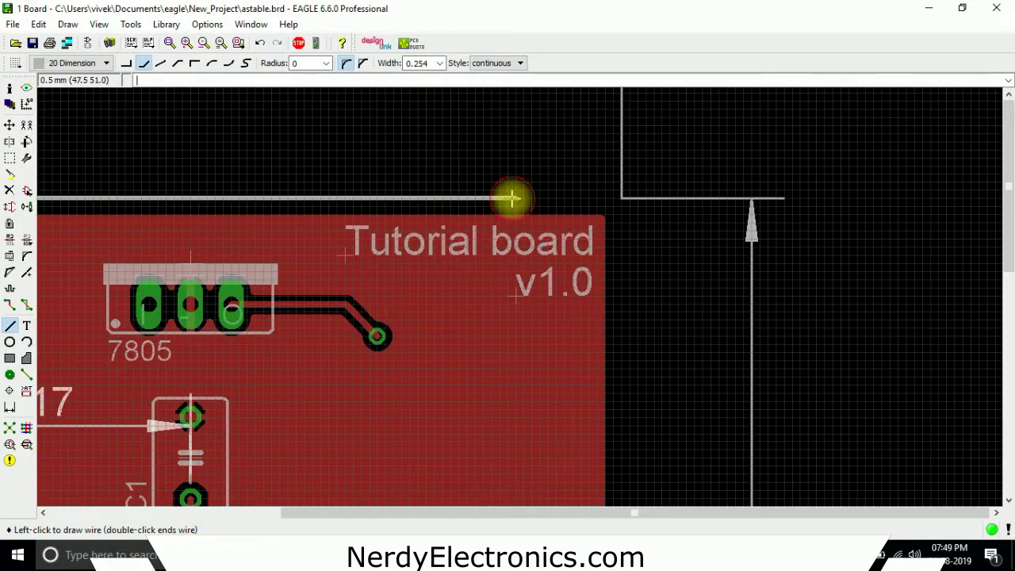
pyautogui.scroll(-2, 487, 211)
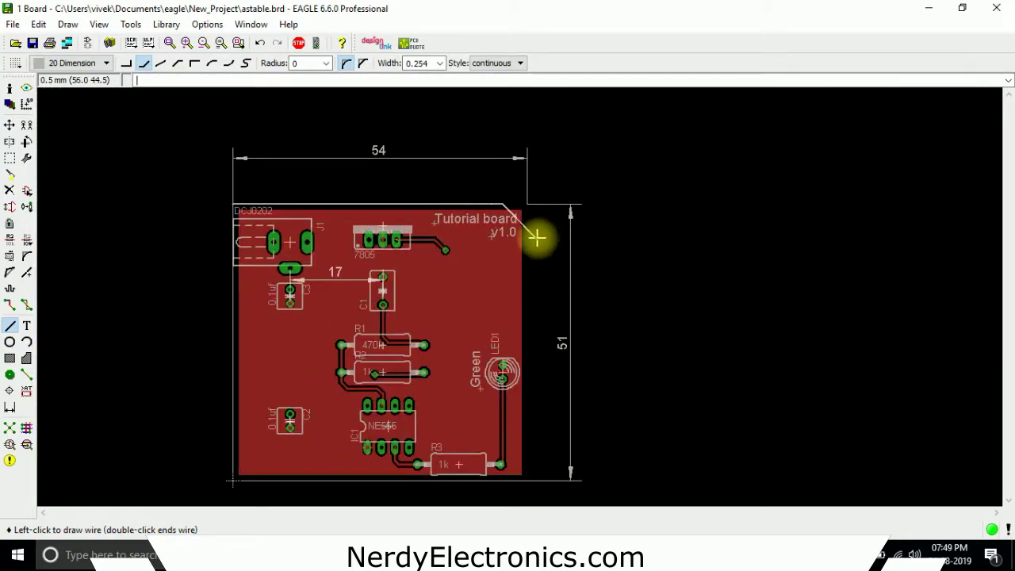
pyautogui.click(530, 237)
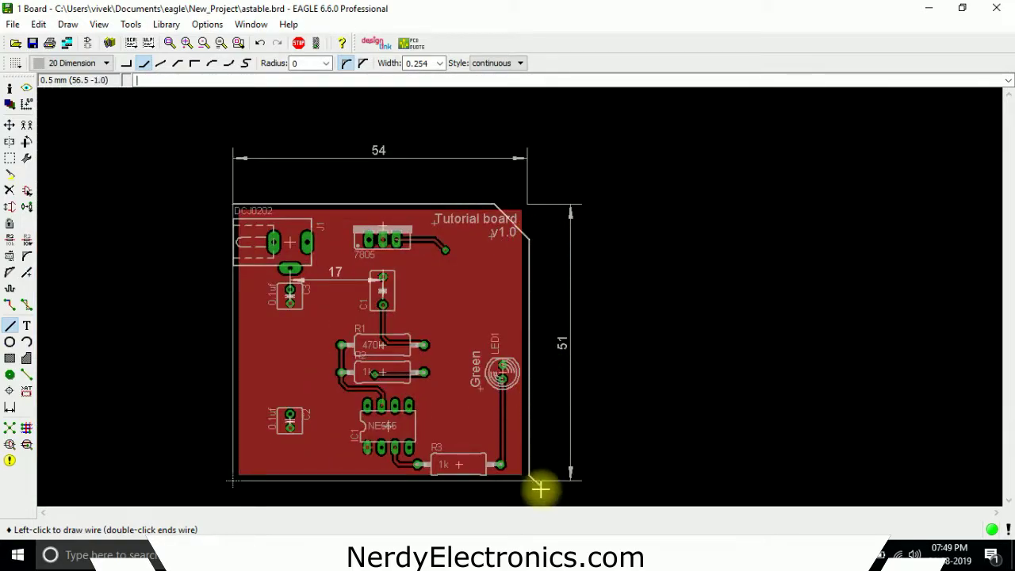
pyautogui.scroll(3, 527, 480)
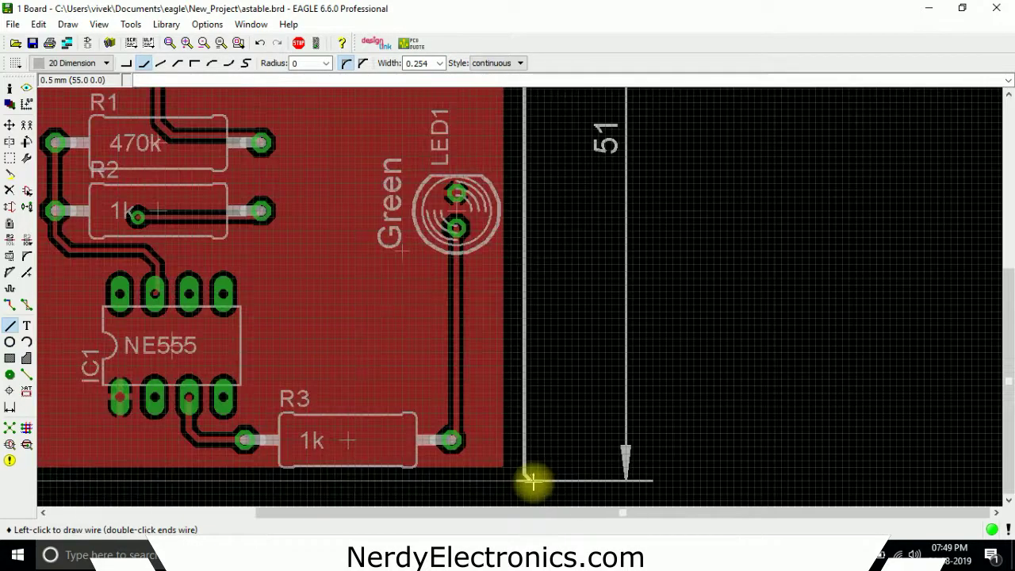
pyautogui.click(512, 474)
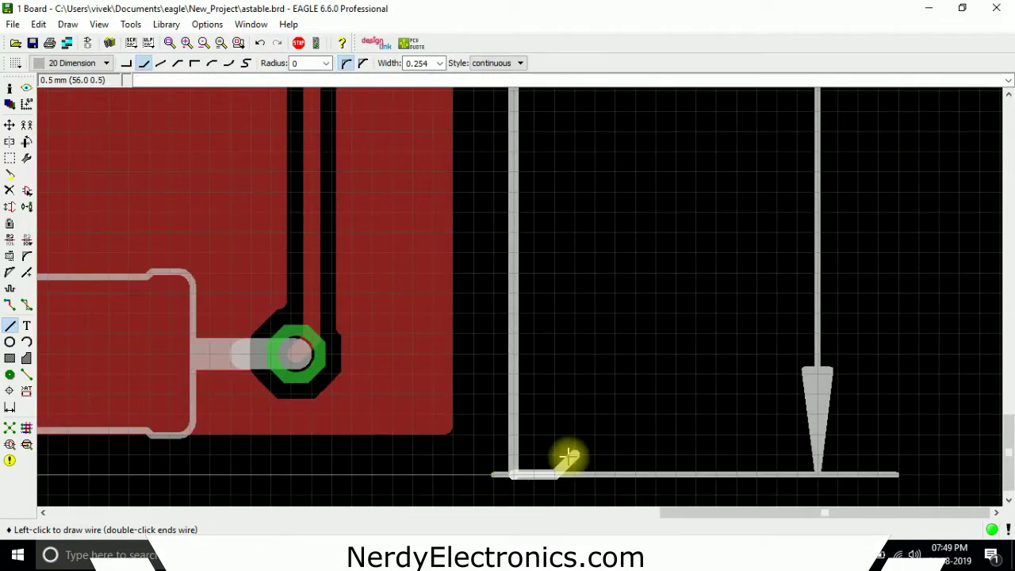
pyautogui.scroll(-5, 568, 457)
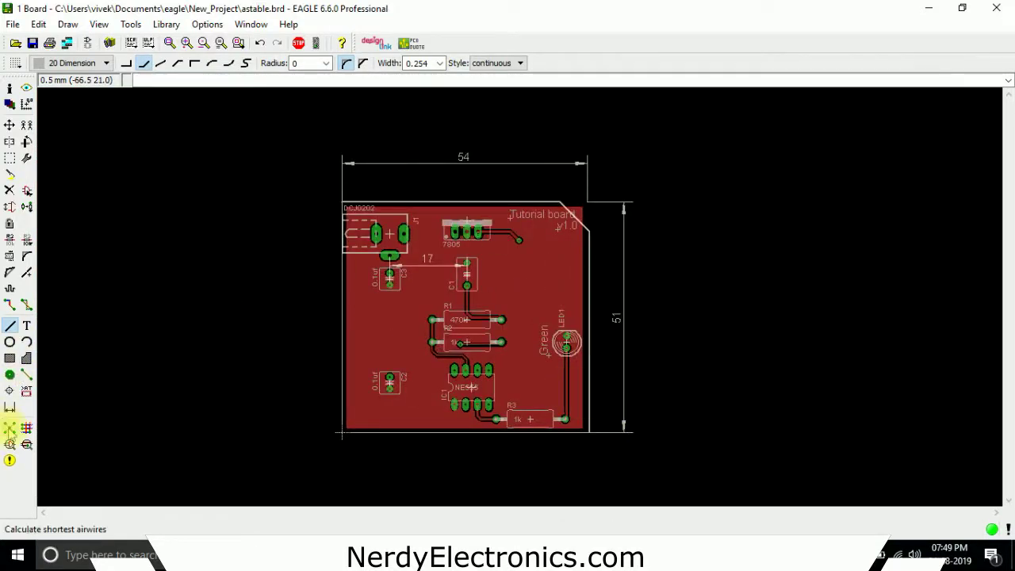
# Run Ratsnest to refill the copper pours around the chamfered outline.
pyautogui.click(9, 429)
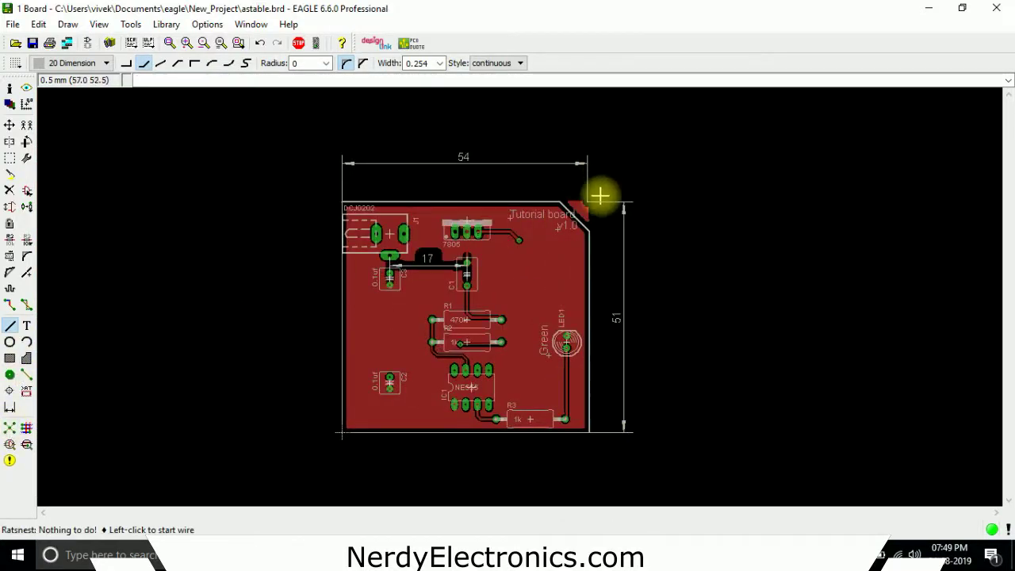
pyautogui.scroll(3, 599, 198)
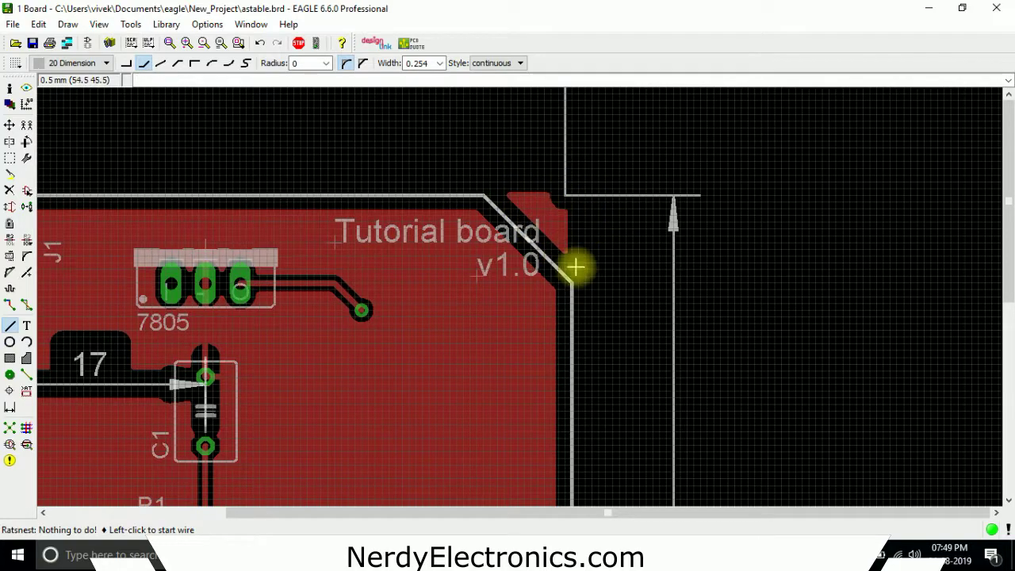
pyautogui.scroll(-5, 616, 185)
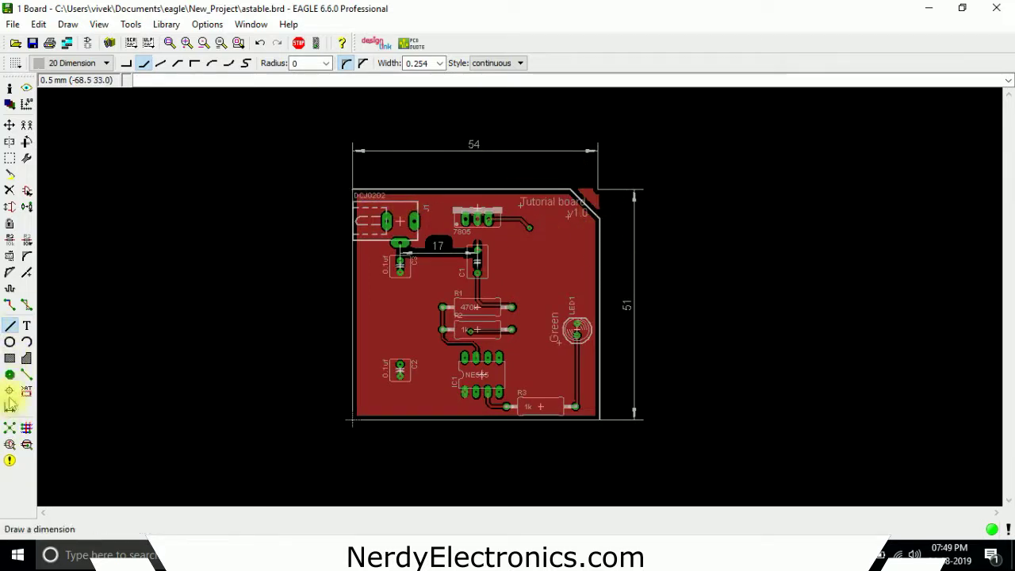
pyautogui.click(10, 160)
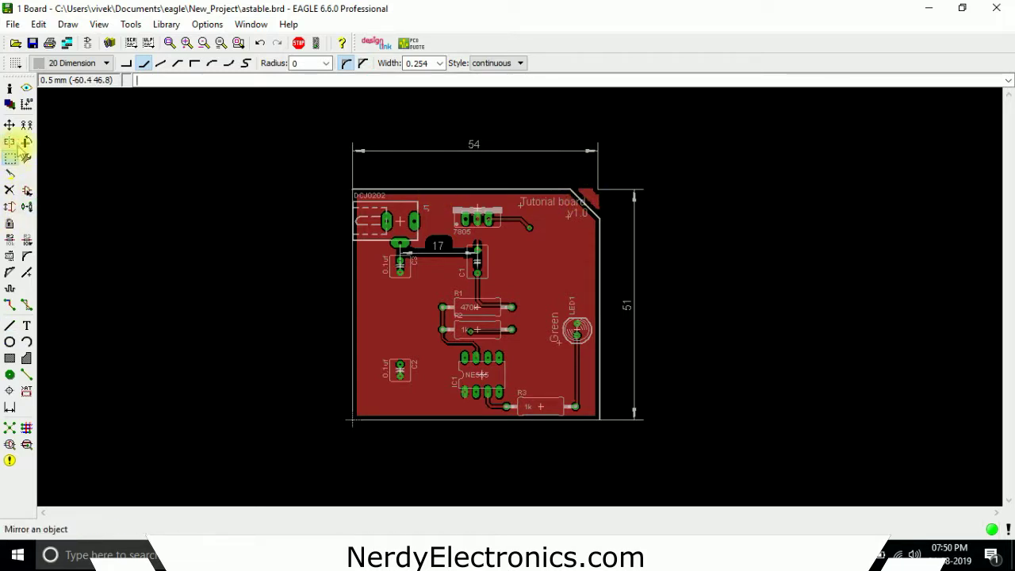
# Move the stray top pour corner beyond the slanted board edge.
pyautogui.click(10, 127)
pyautogui.click(595, 195)
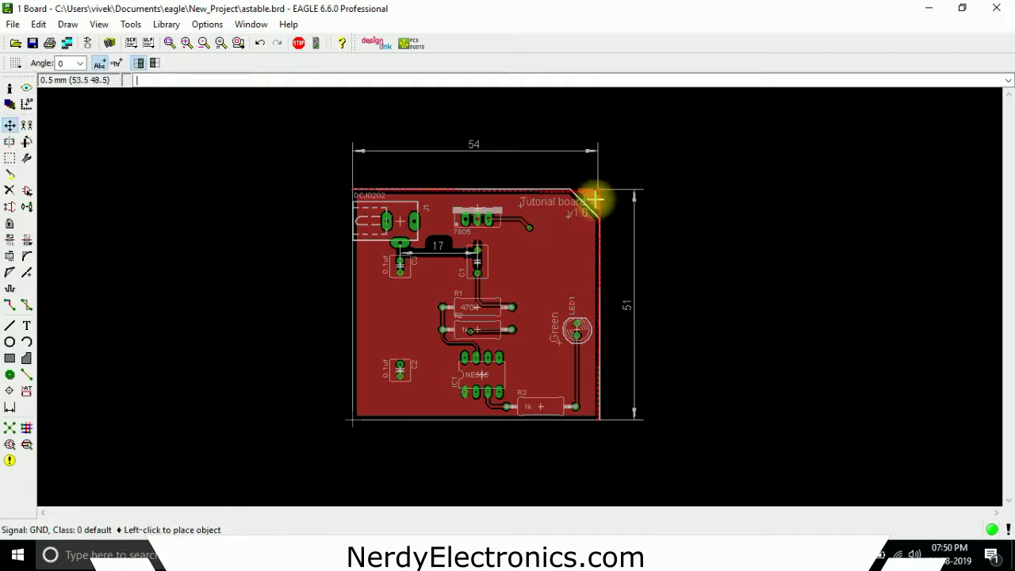
pyautogui.click(579, 163)
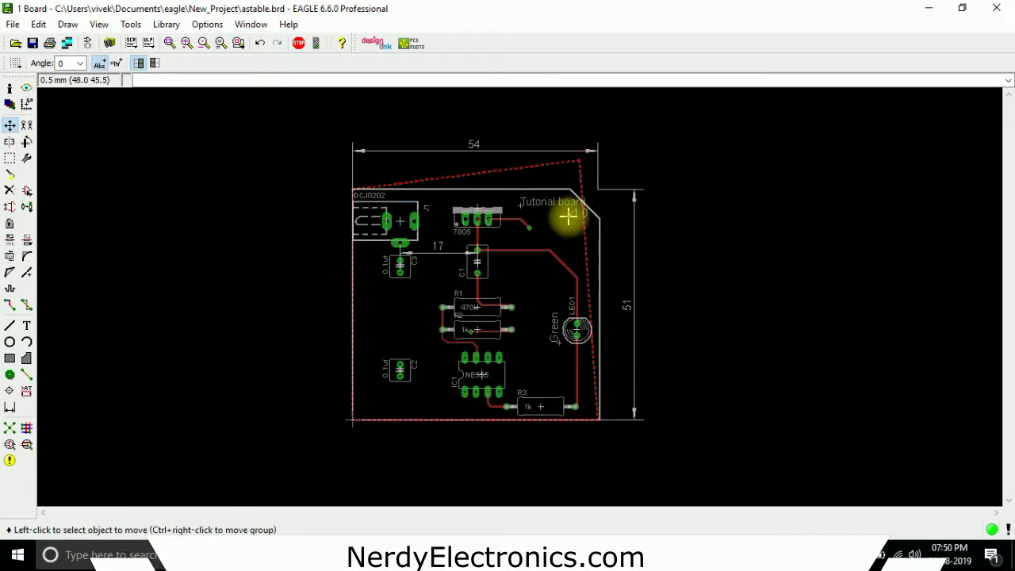
pyautogui.click(9, 190)
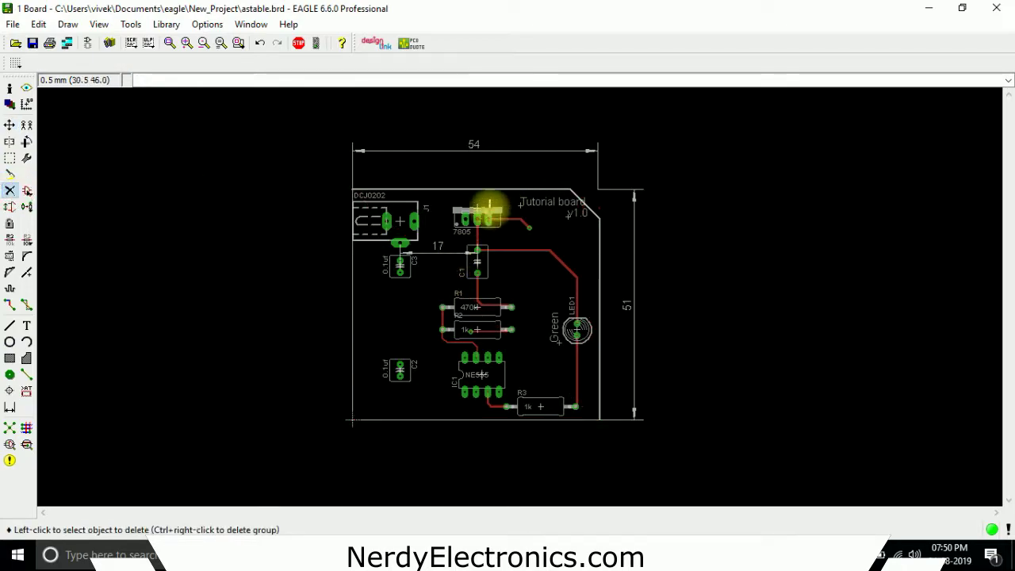
pyautogui.scroll(2, 413, 195)
pyautogui.scroll(2, 317, 166)
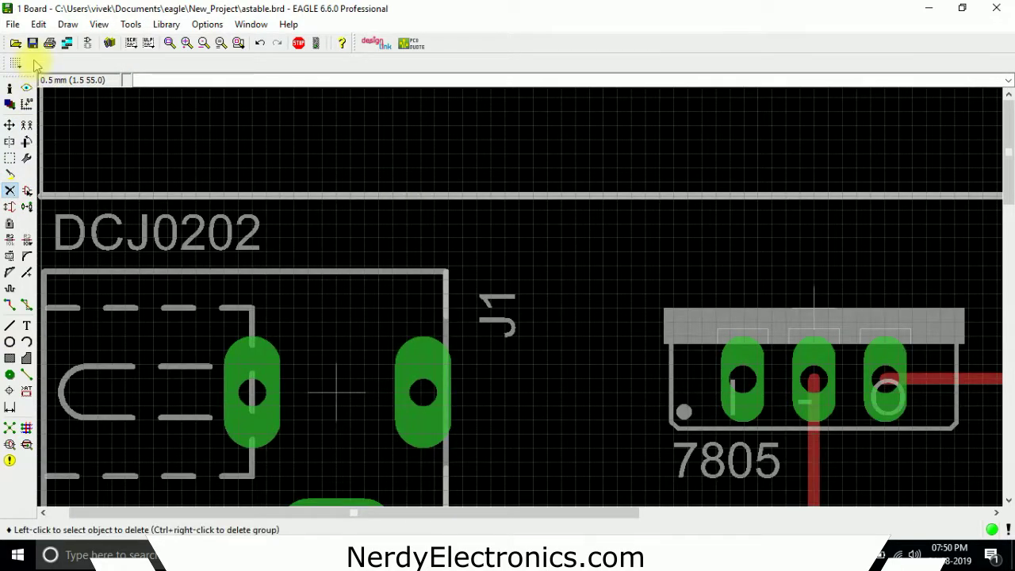
# Show the Bottom layer and delete the blue bottom-layer copper pour.
pyautogui.click(16, 109)
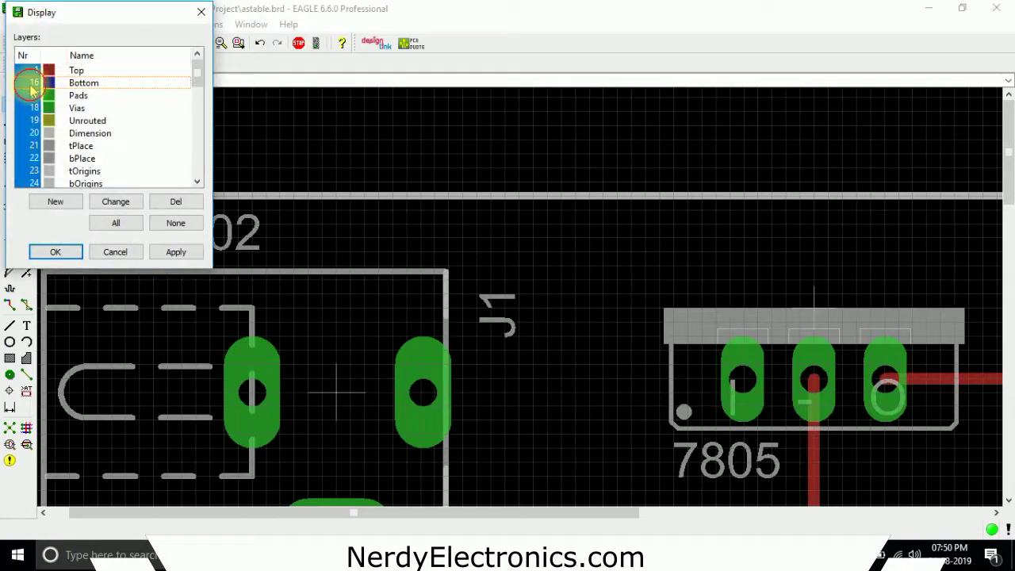
pyautogui.click(190, 258)
pyautogui.click(63, 258)
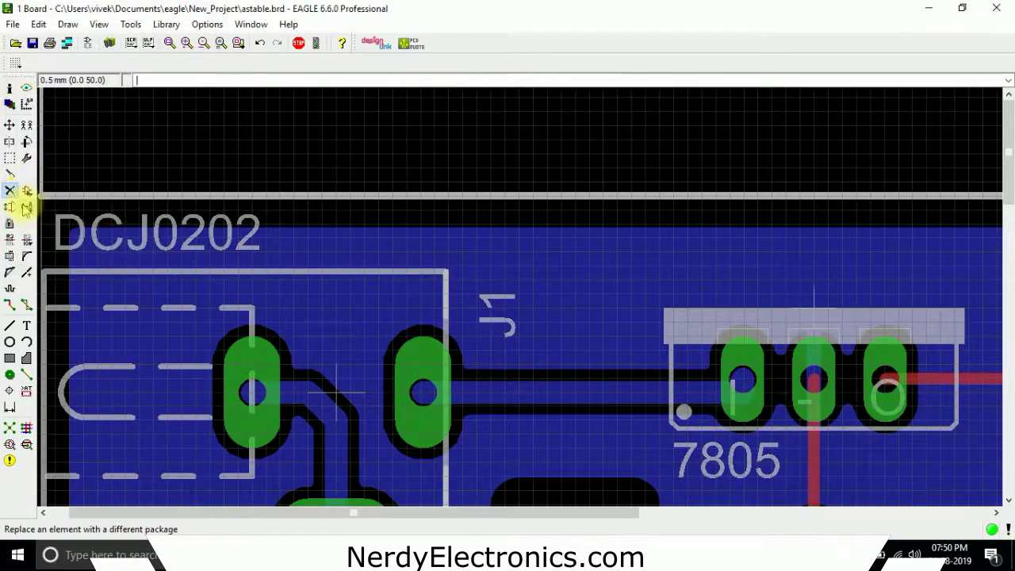
pyautogui.click(9, 190)
pyautogui.scroll(-2, 322, 199)
pyautogui.scroll(-2, 673, 154)
pyautogui.scroll(4, 769, 277)
pyautogui.click(769, 278)
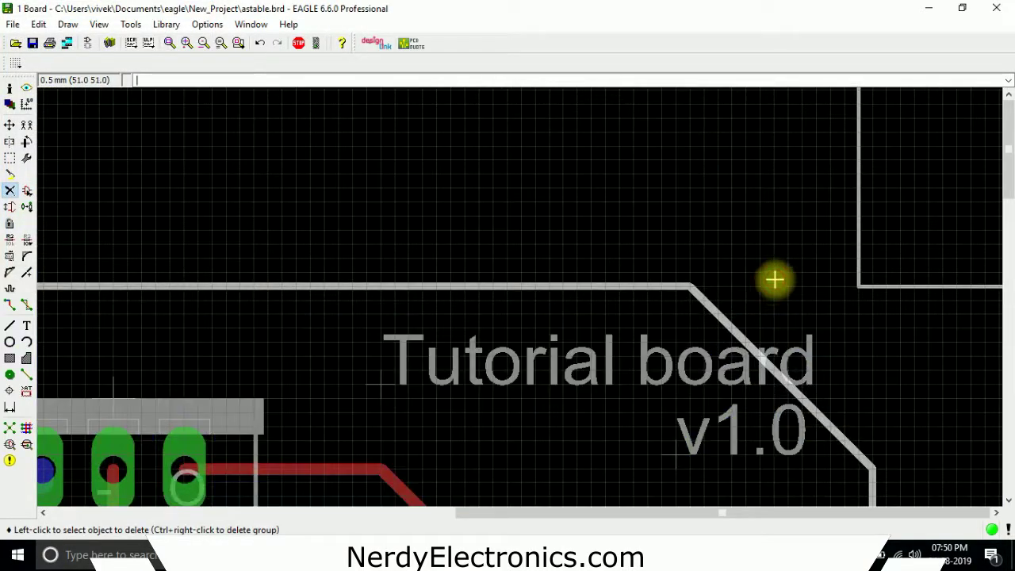
pyautogui.scroll(-2, 621, 145)
pyautogui.scroll(-1, 442, 306)
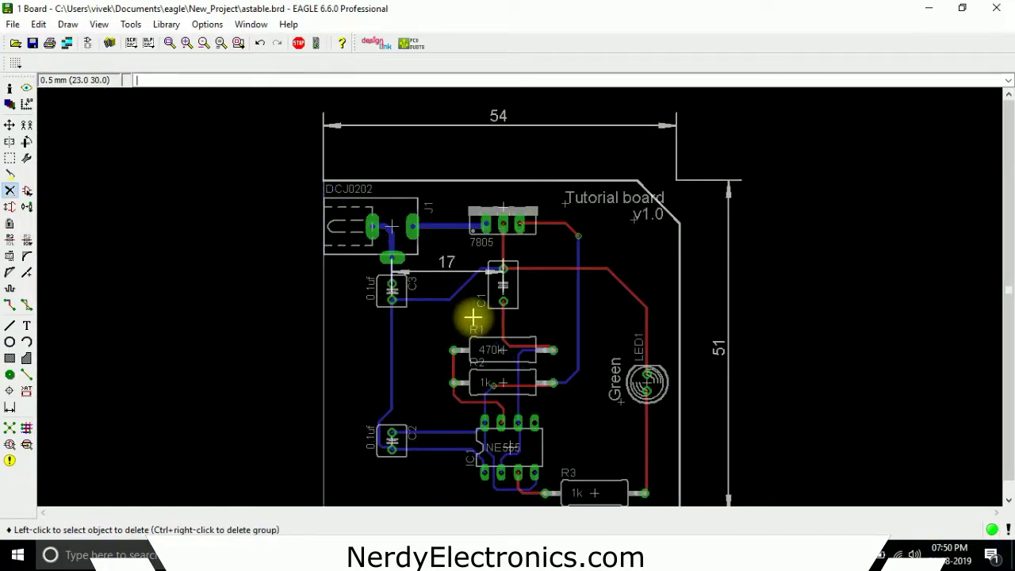
pyautogui.click(27, 358)
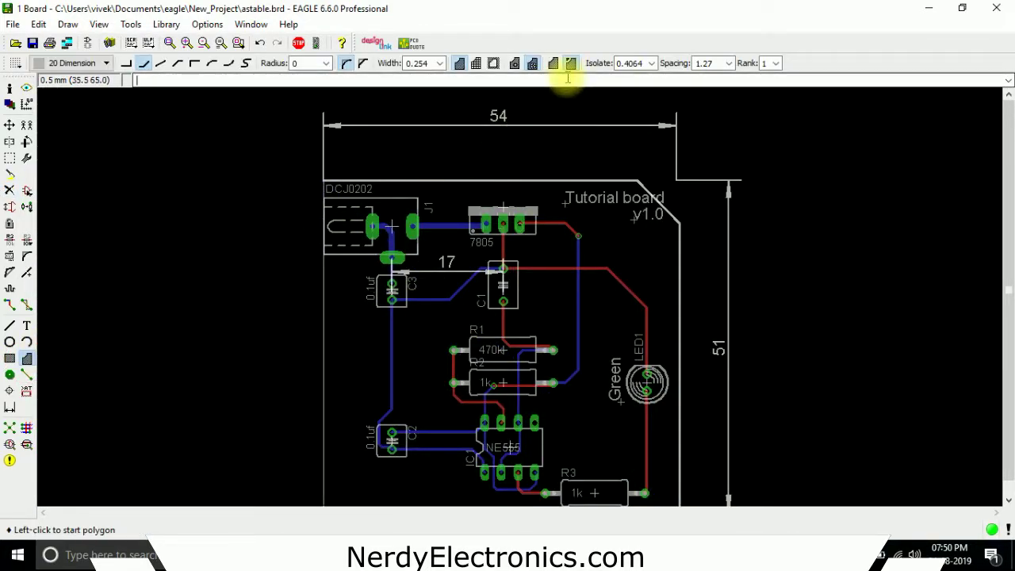
# Start a polygon pour on layer 1 Top at the board's top-left corner.
pyautogui.scroll(-1, 462, 178)
pyautogui.scroll(-1, 462, 179)
pyautogui.scroll(4, 324, 185)
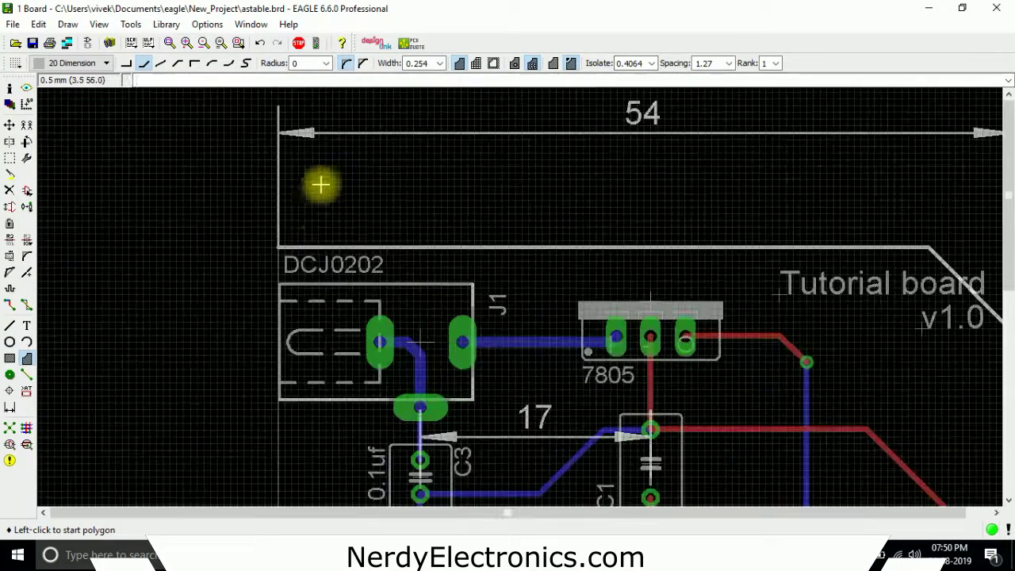
pyautogui.click(260, 258)
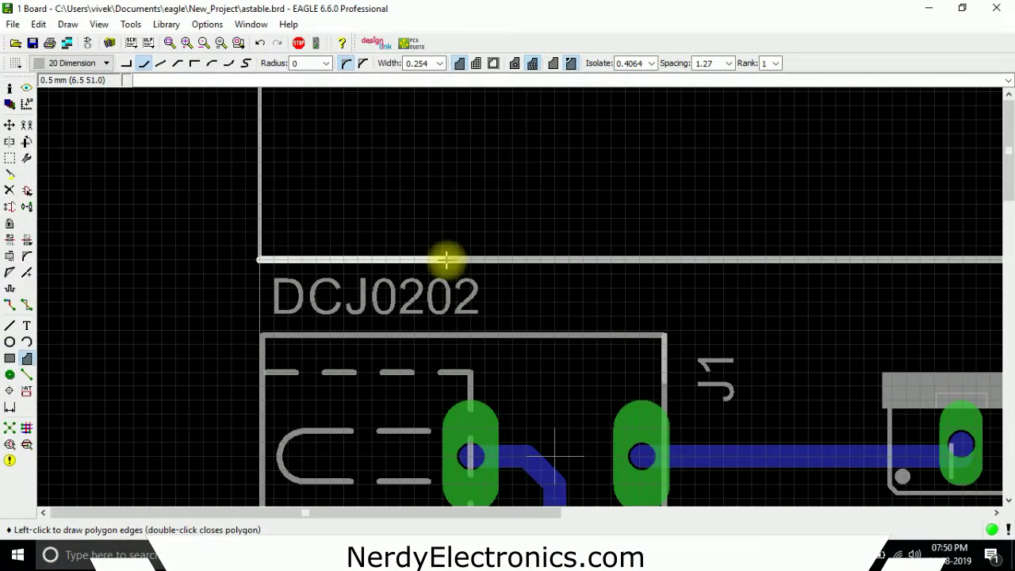
pyautogui.click(101, 64)
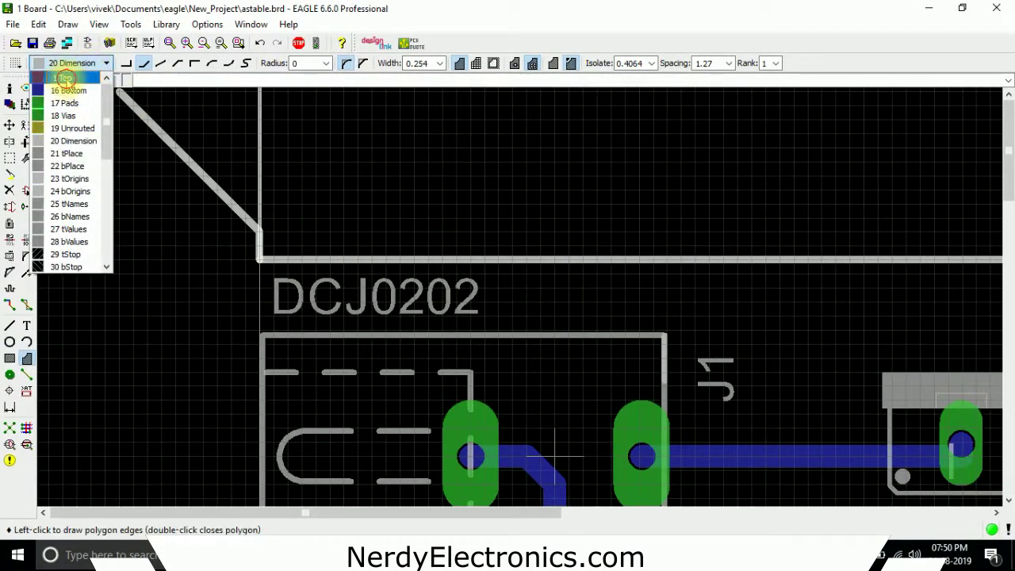
pyautogui.click(66, 78)
pyautogui.scroll(-1, 224, 211)
pyautogui.scroll(-4, 423, 227)
pyautogui.scroll(3, 483, 180)
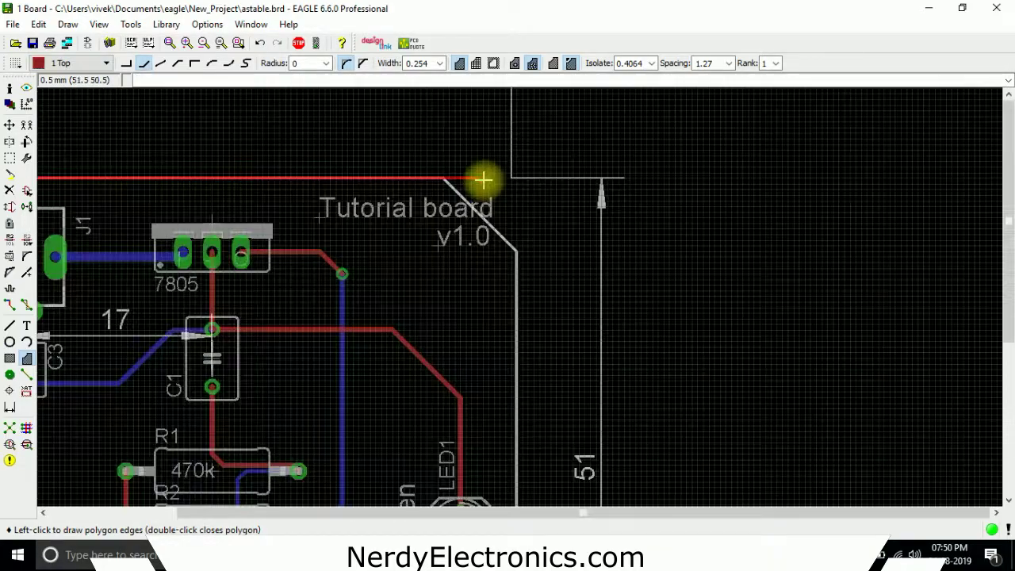
pyautogui.scroll(3, 483, 180)
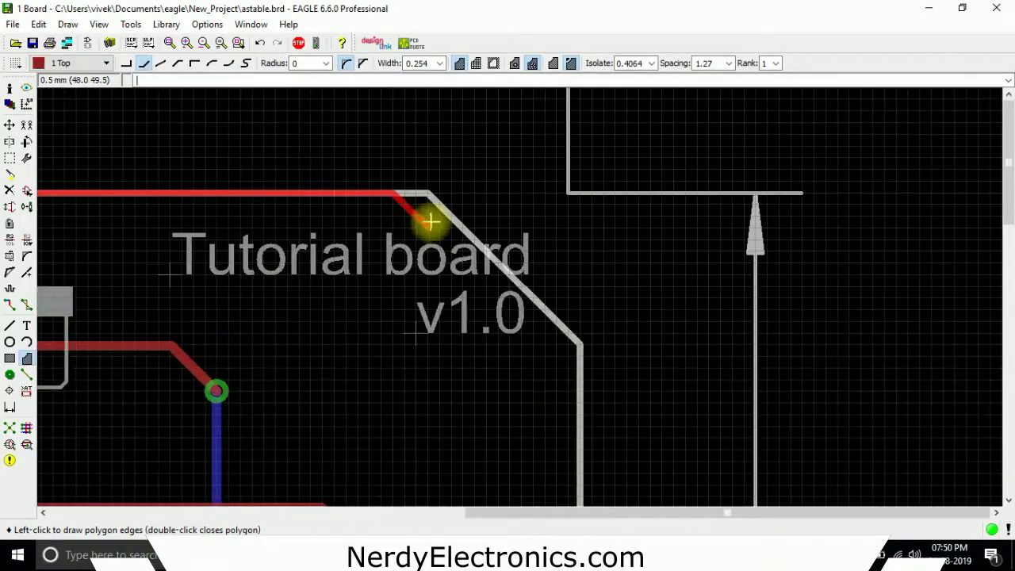
# Trace the pour along the slanted edge and bottom-right corner with right-angle bends, closing it.
pyautogui.click(580, 345)
pyautogui.scroll(-5, 507, 158)
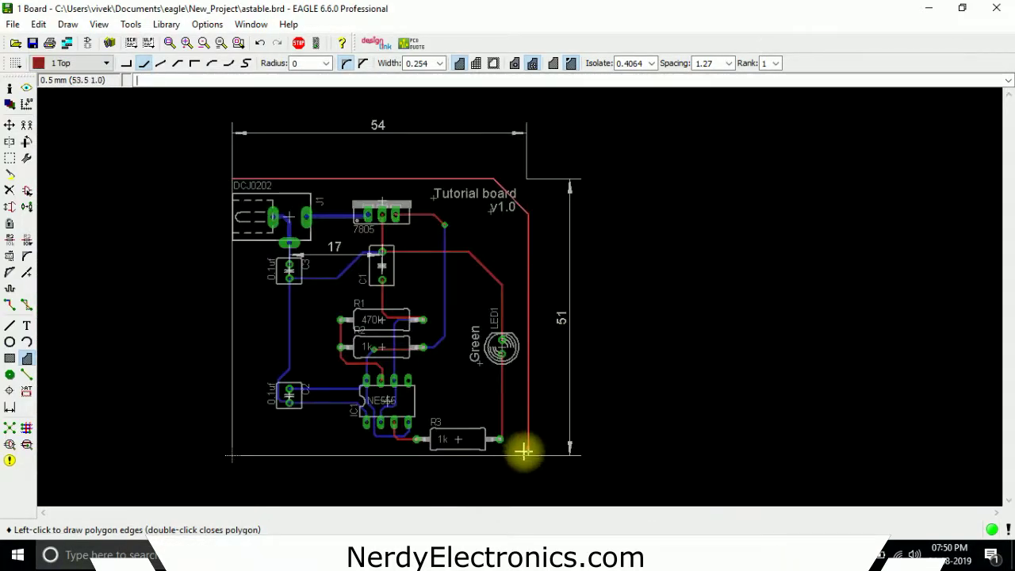
pyautogui.scroll(6, 525, 452)
pyautogui.click(548, 472)
pyautogui.scroll(-5, 587, 463)
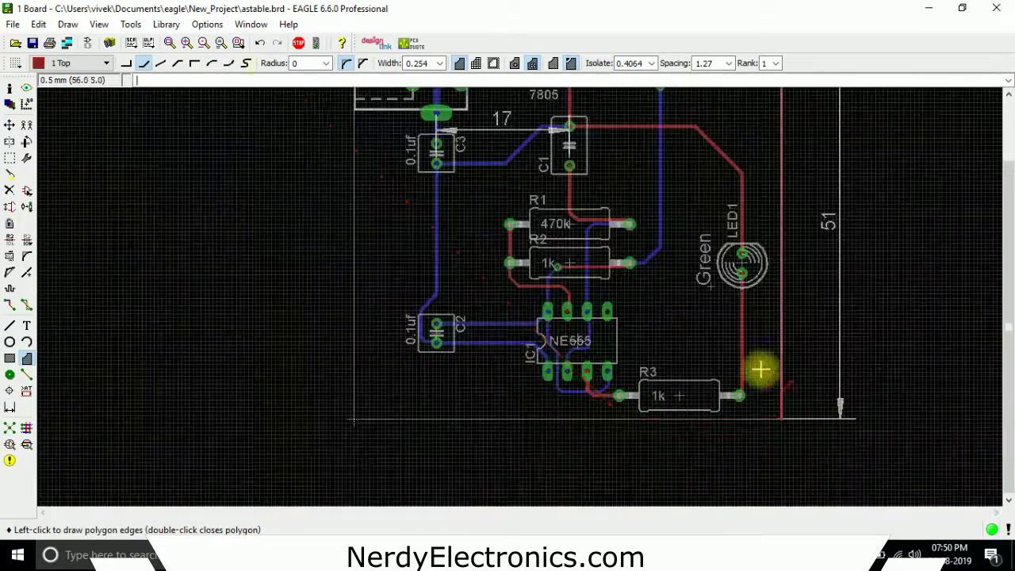
pyautogui.click(125, 63)
pyautogui.scroll(5, 317, 238)
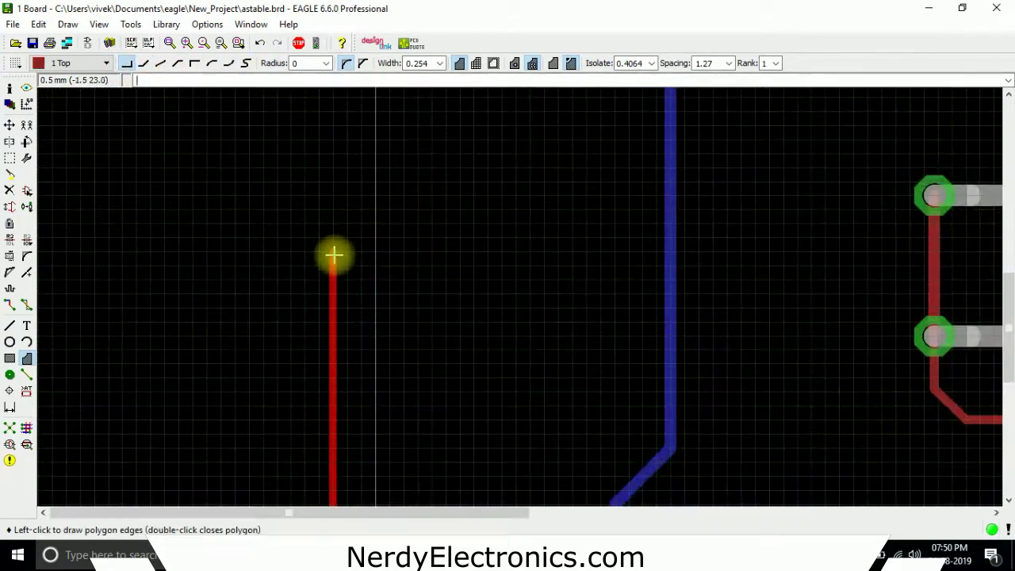
pyautogui.scroll(-6, 341, 273)
pyautogui.scroll(3, 358, 125)
pyautogui.scroll(5, 360, 128)
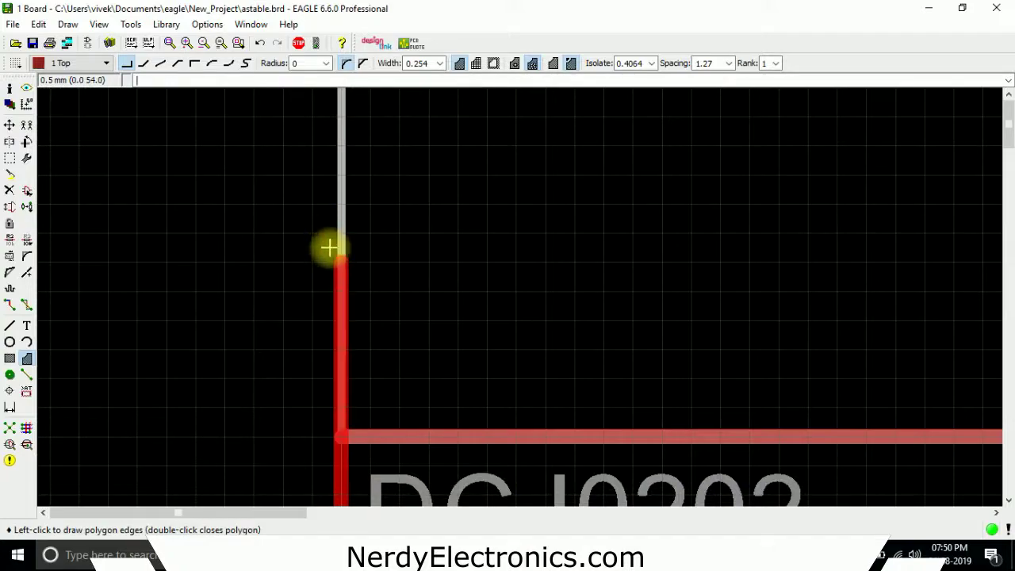
pyautogui.doubleClick(343, 442)
pyautogui.scroll(-3, 159, 115)
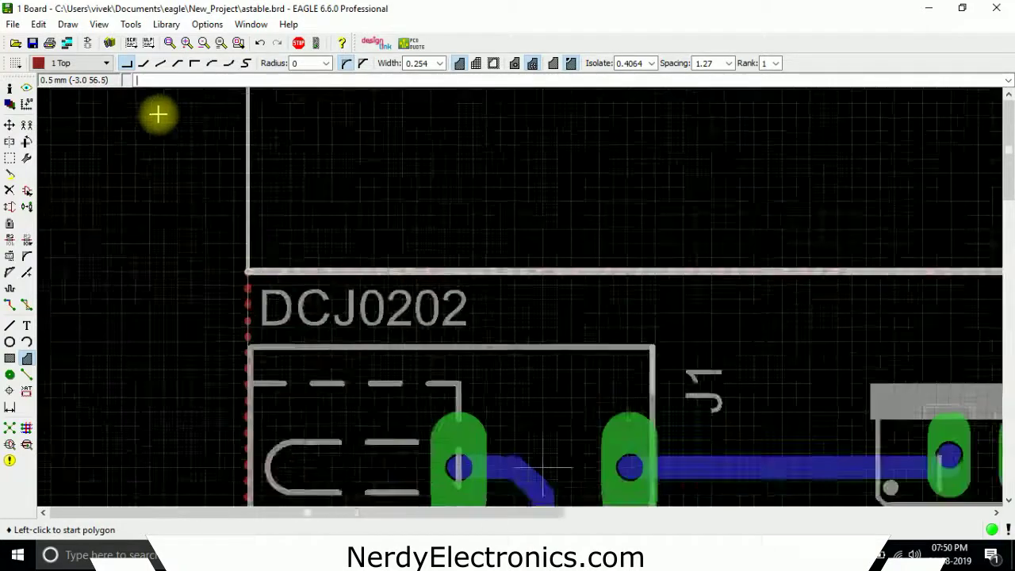
# Name the new pour GND and run Ratsnest to fill it with copper.
pyautogui.click(17, 247)
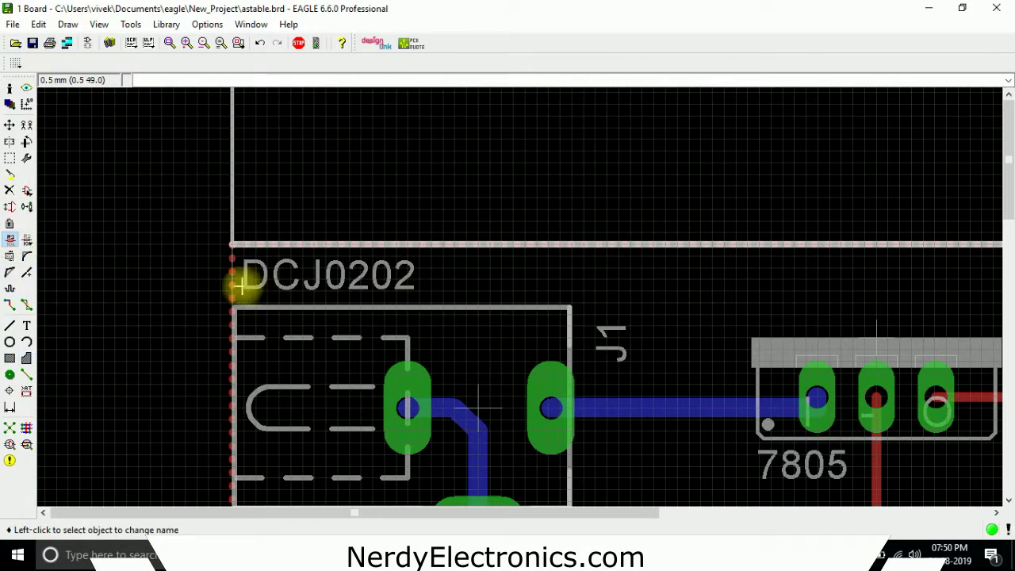
pyautogui.click(234, 283)
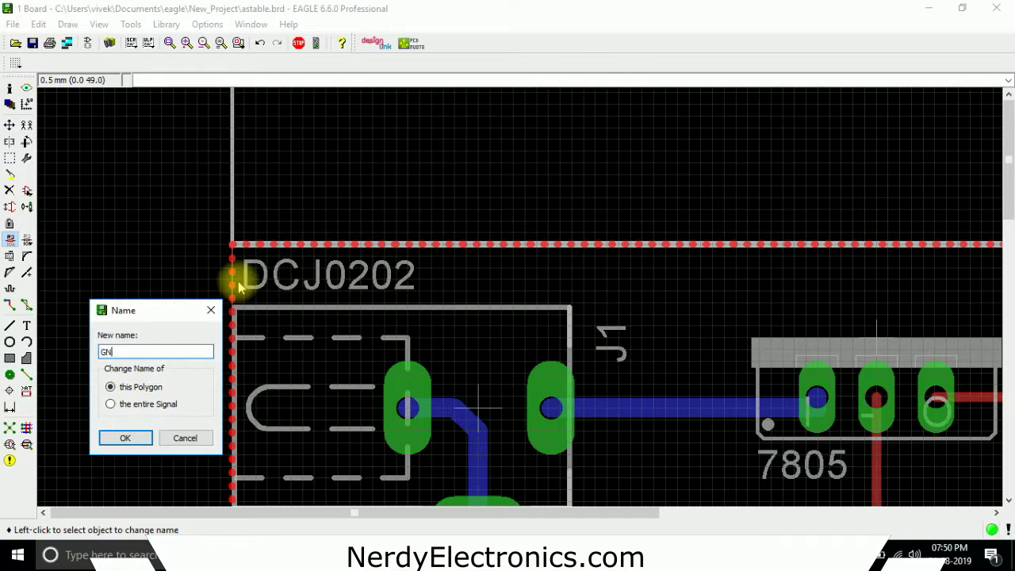
pyautogui.press('Return')
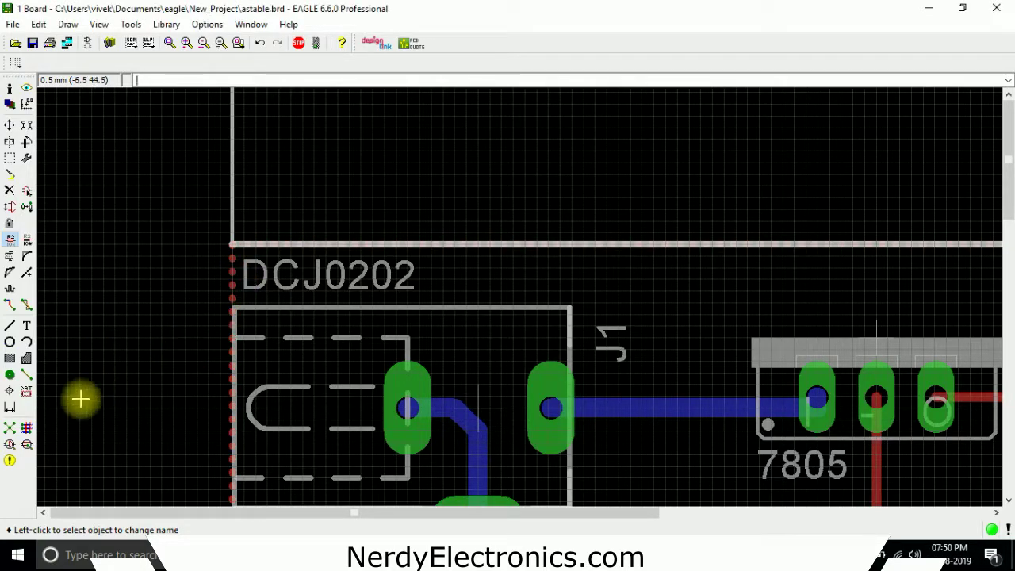
pyautogui.click(9, 429)
# Delete the 17, 51 and 54 dimension annotations from the board.
pyautogui.scroll(-3, 100, 187)
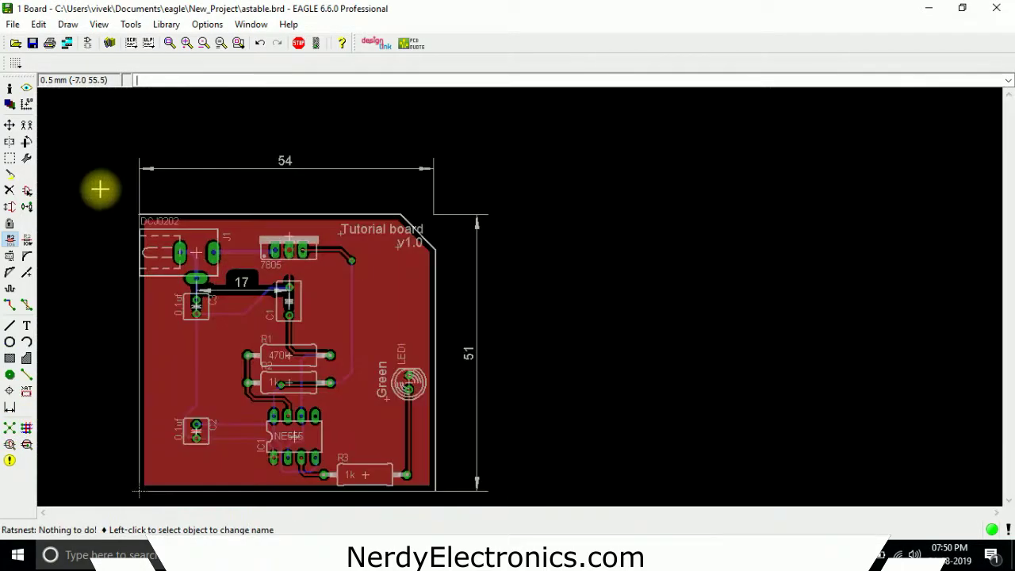
pyautogui.scroll(4, 404, 227)
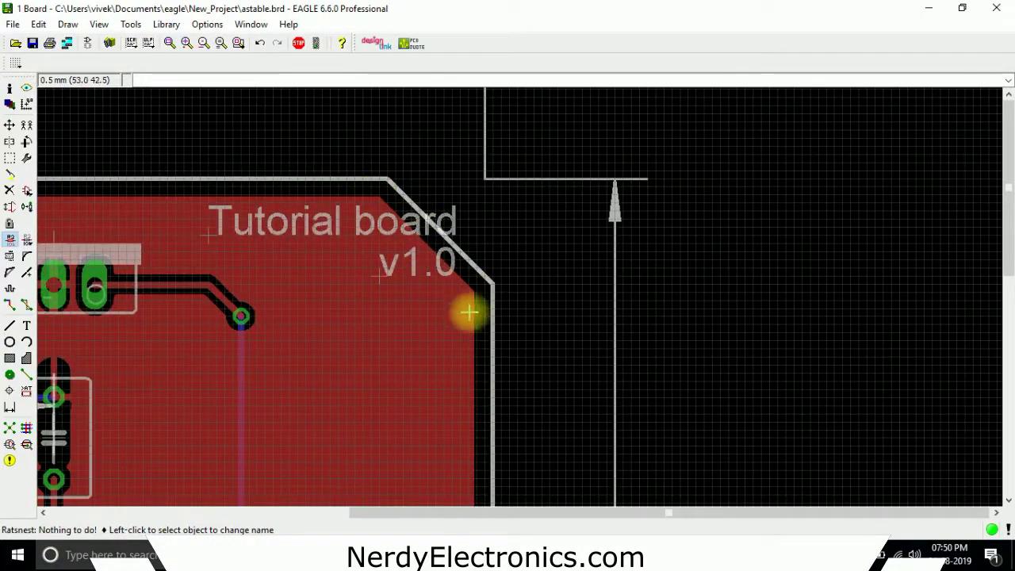
pyautogui.scroll(-3, 571, 260)
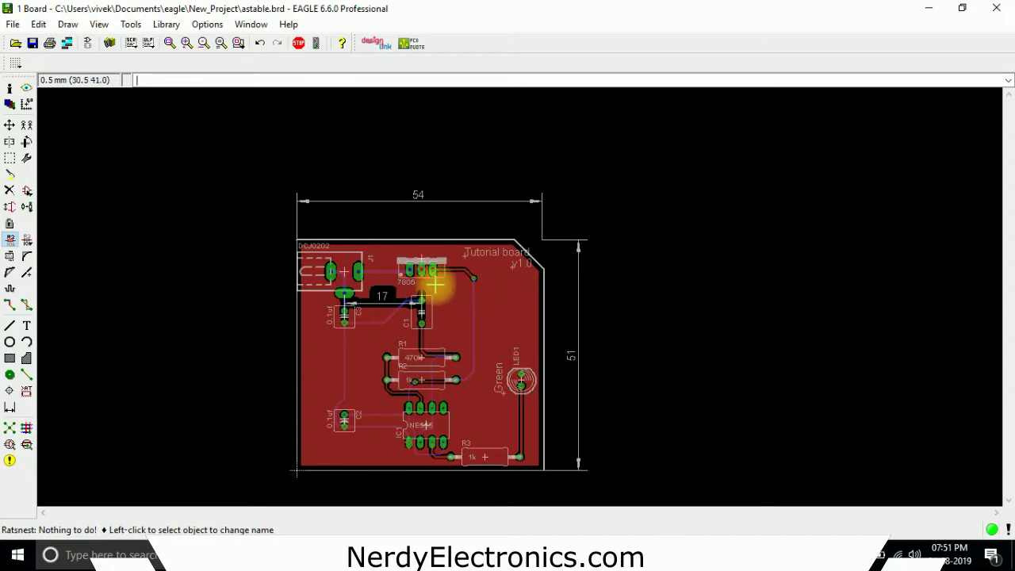
pyautogui.scroll(5, 381, 302)
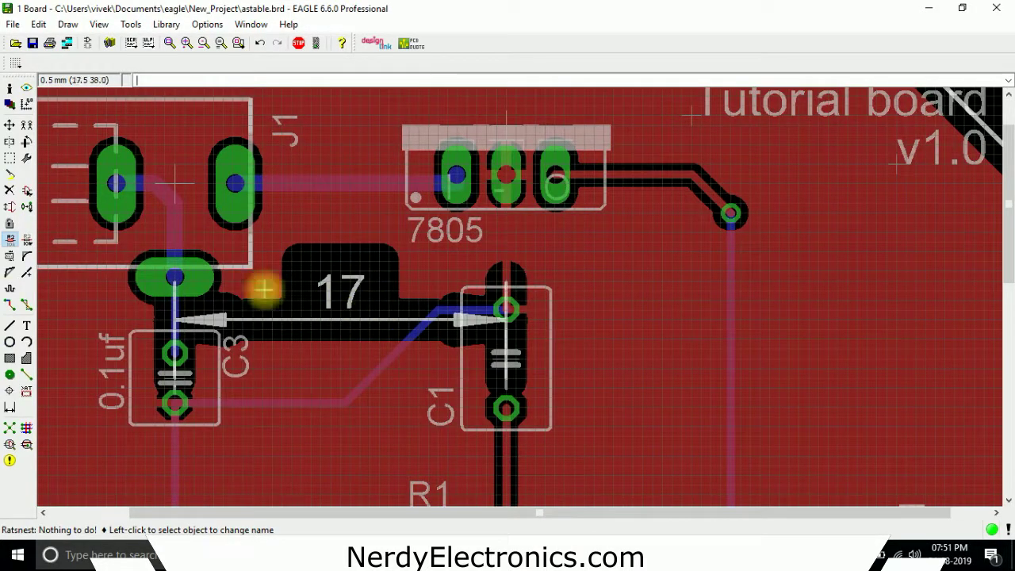
pyautogui.click(10, 191)
pyautogui.click(342, 290)
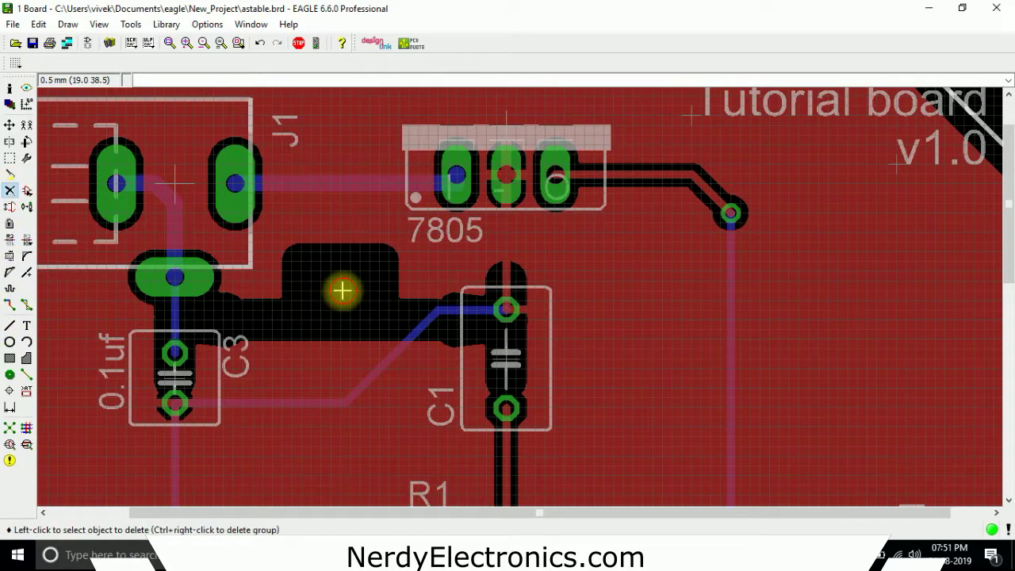
pyautogui.scroll(-5, 336, 249)
pyautogui.click(568, 353)
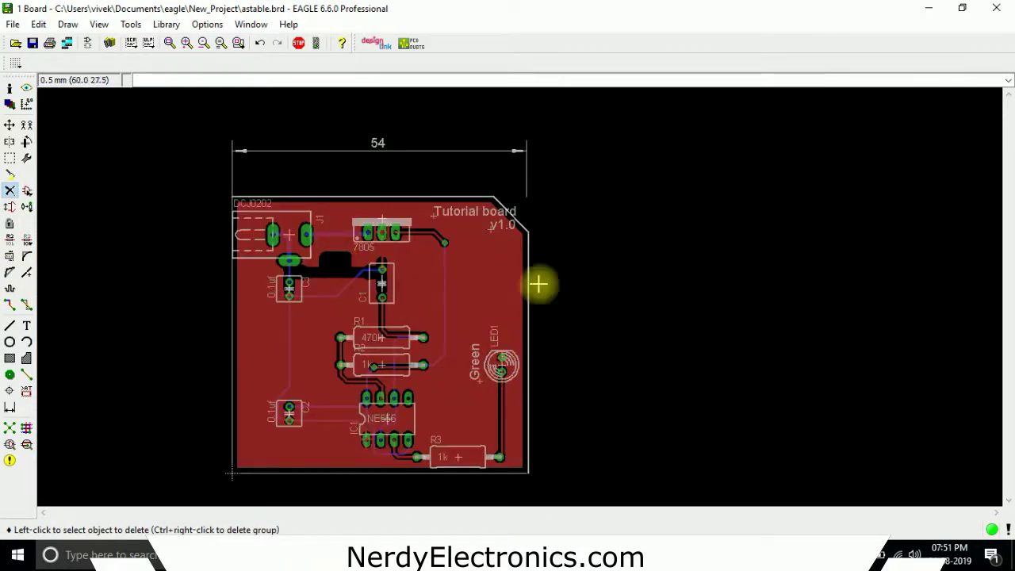
pyautogui.click(374, 149)
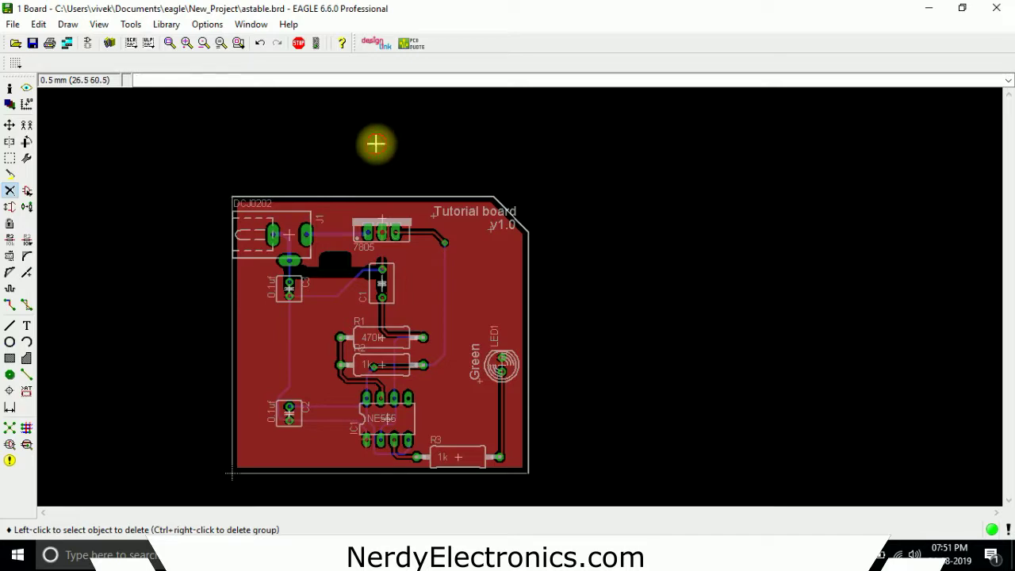
pyautogui.scroll(-1, 831, 230)
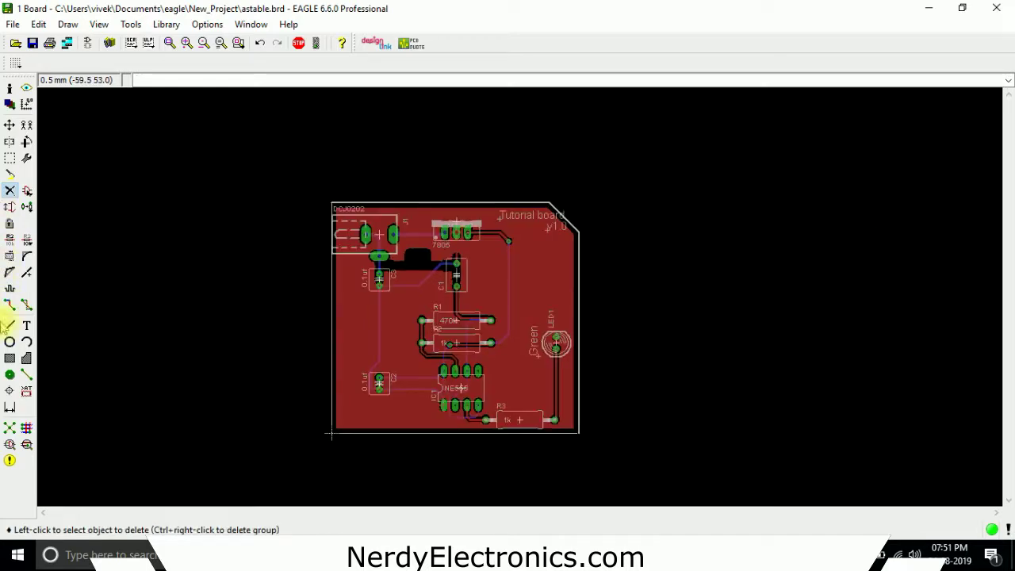
pyautogui.click(26, 358)
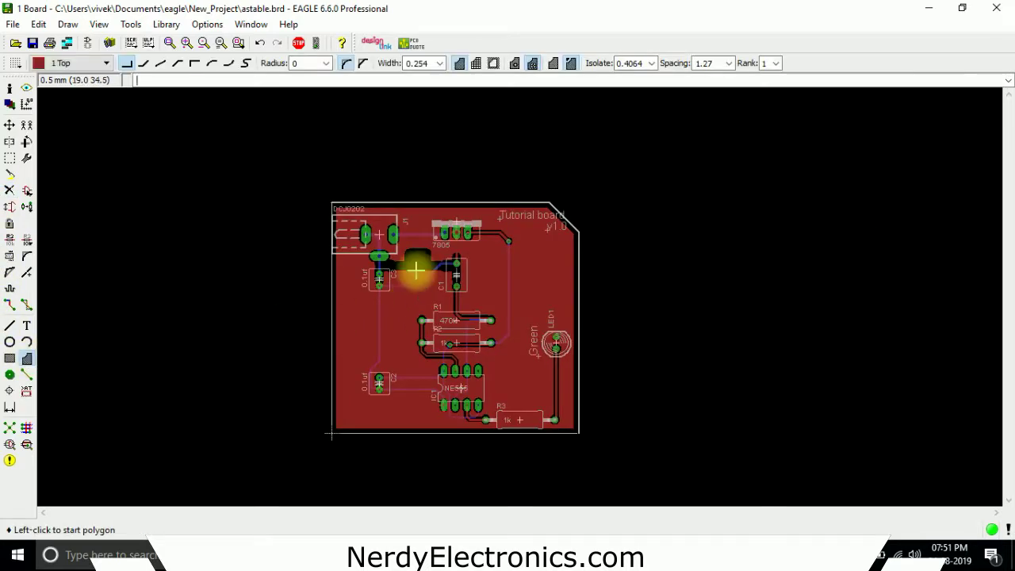
# Briefly open the schematic for the board, then close it and return to the board.
pyautogui.scroll(4, 328, 208)
pyautogui.scroll(3, 281, 236)
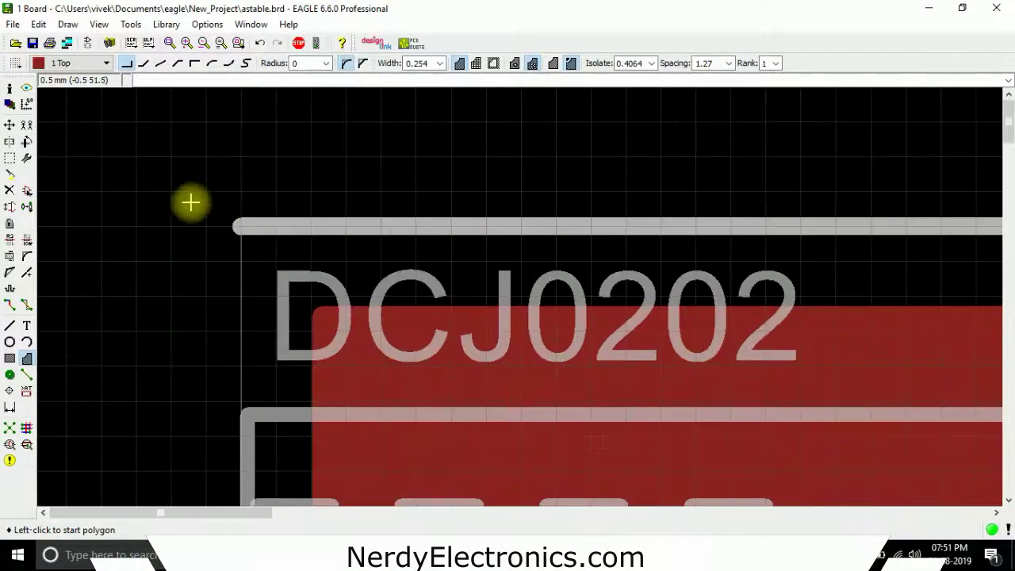
pyautogui.click(88, 45)
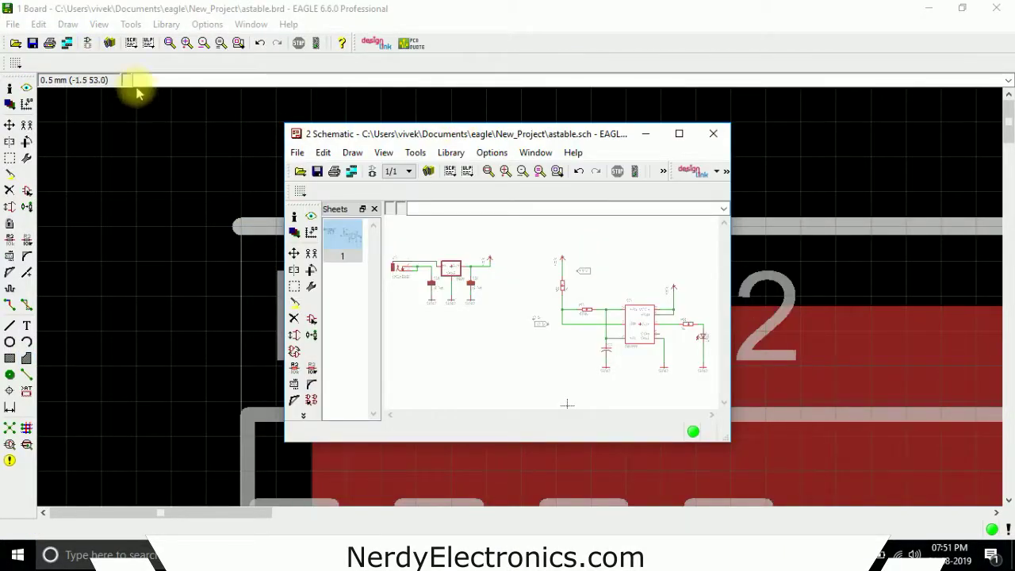
pyautogui.click(712, 134)
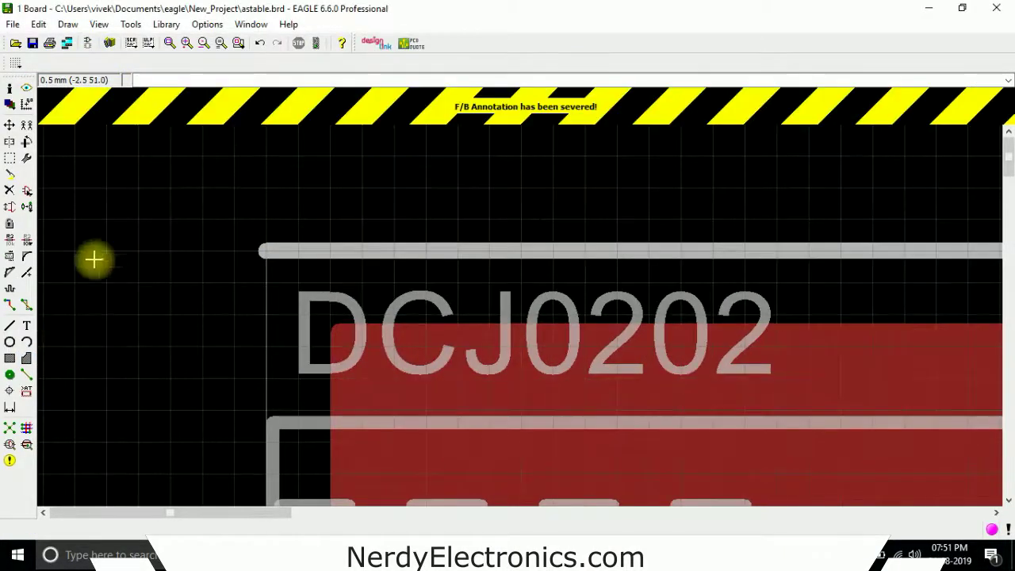
# Start a copper polygon on layer 16 Bottom at the board's top-left corner.
pyautogui.click(26, 358)
pyautogui.click(104, 63)
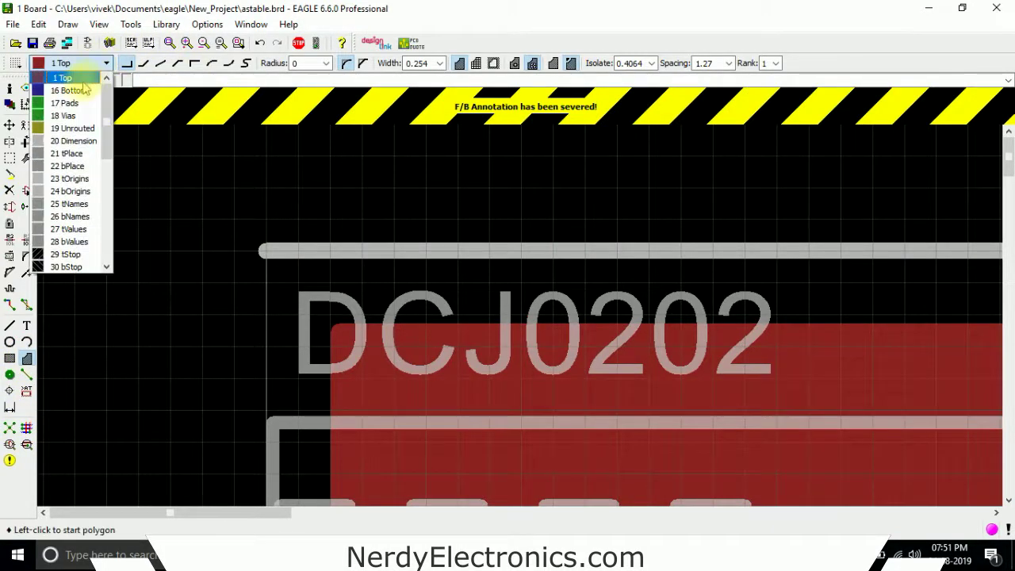
pyautogui.click(65, 86)
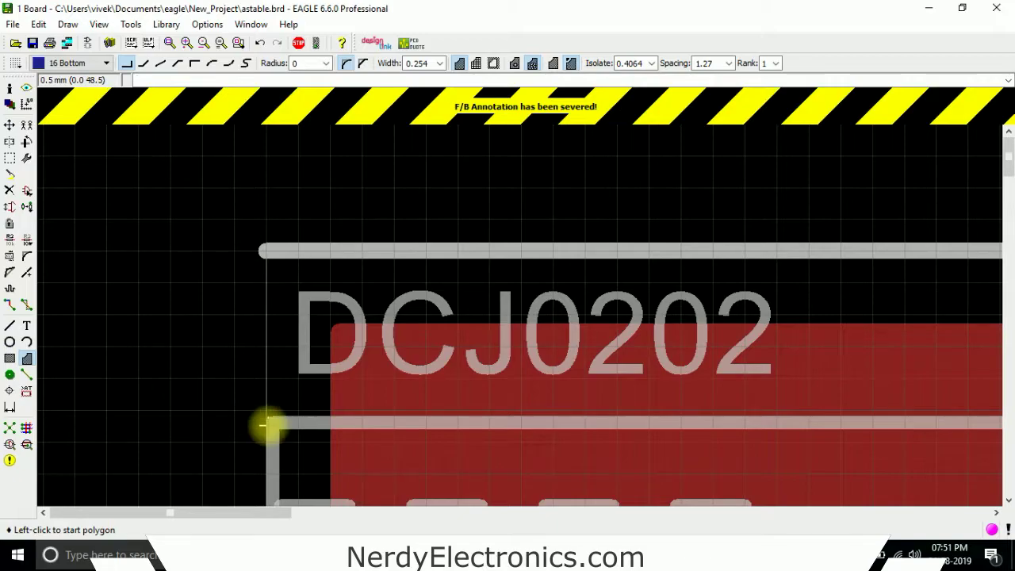
pyautogui.scroll(-4, 266, 426)
pyautogui.scroll(4, 207, 277)
pyautogui.click(194, 294)
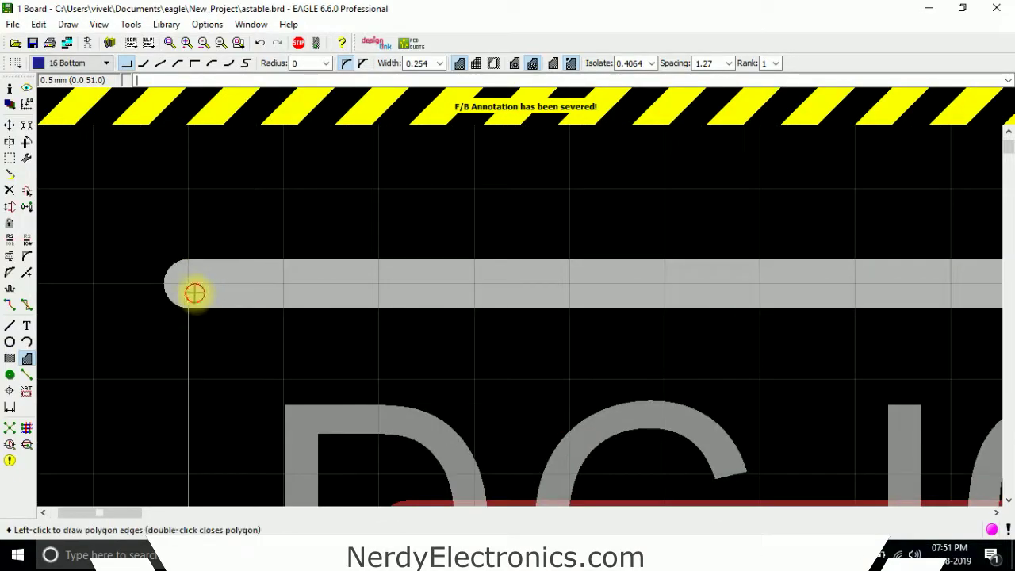
pyautogui.scroll(-5, 210, 194)
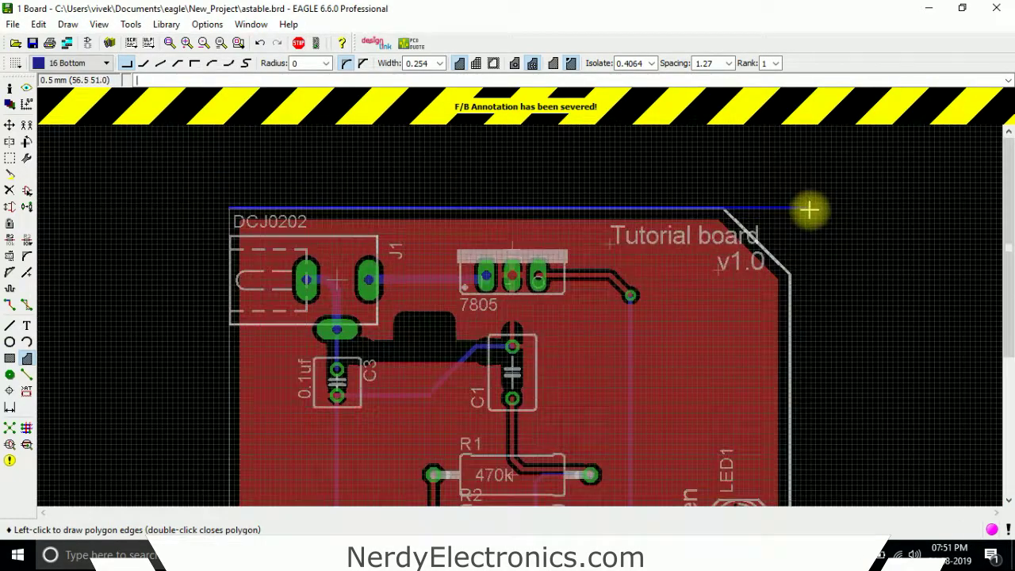
pyautogui.scroll(5, 809, 210)
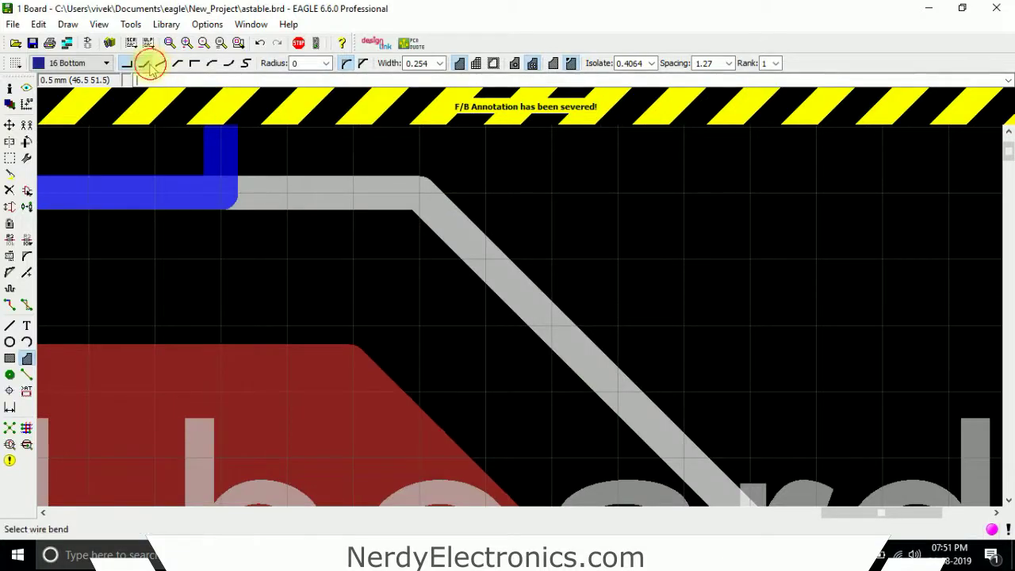
# Trace the board outline with a 45° bend at the slanted top-right corner, closing at the top-left.
pyautogui.click(149, 64)
pyautogui.scroll(-4, 346, 191)
pyautogui.scroll(4, 539, 380)
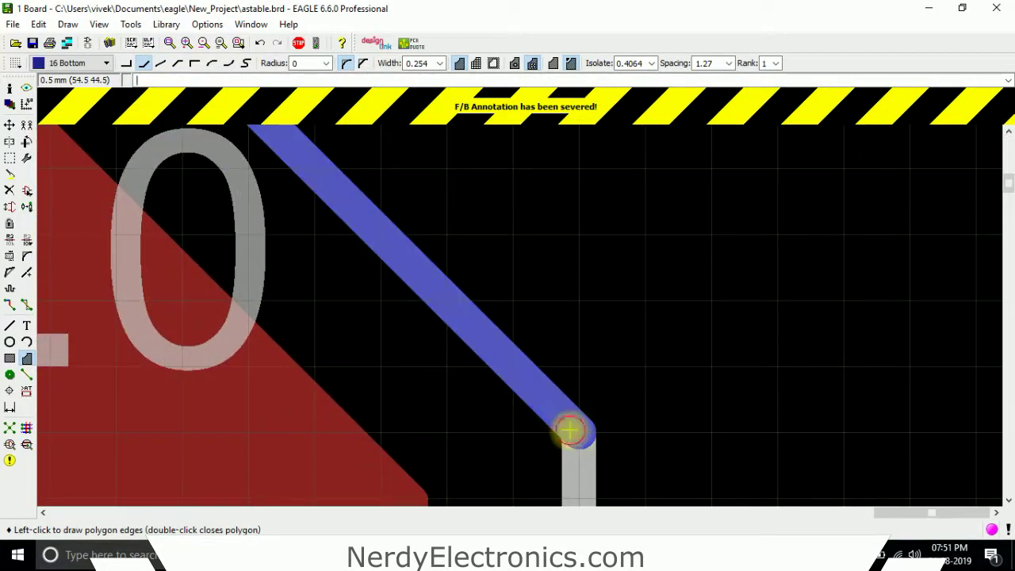
pyautogui.scroll(-5, 570, 429)
pyautogui.scroll(-2, 521, 245)
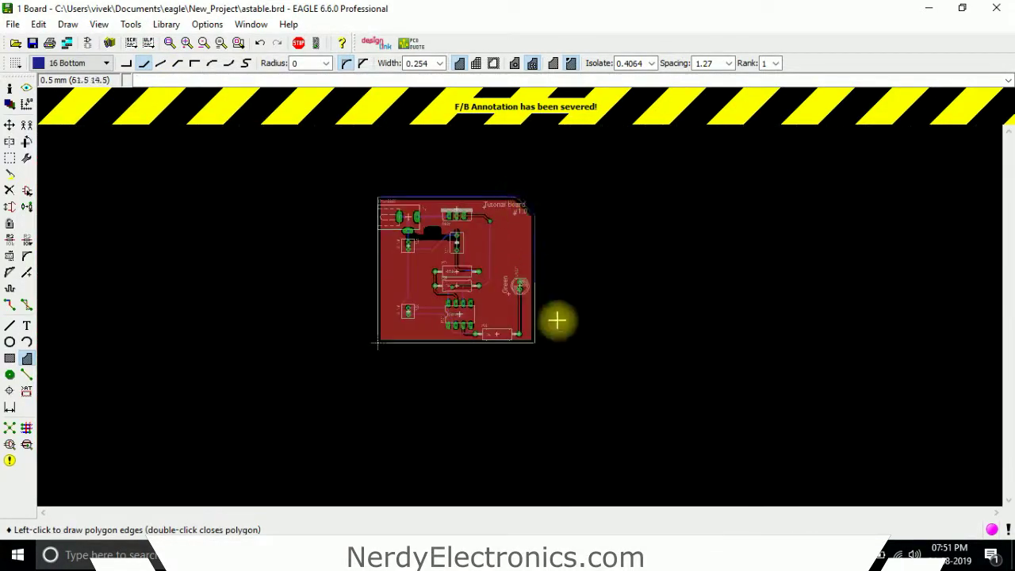
pyautogui.scroll(4, 556, 319)
pyautogui.scroll(-1, 421, 308)
pyautogui.scroll(3, 386, 187)
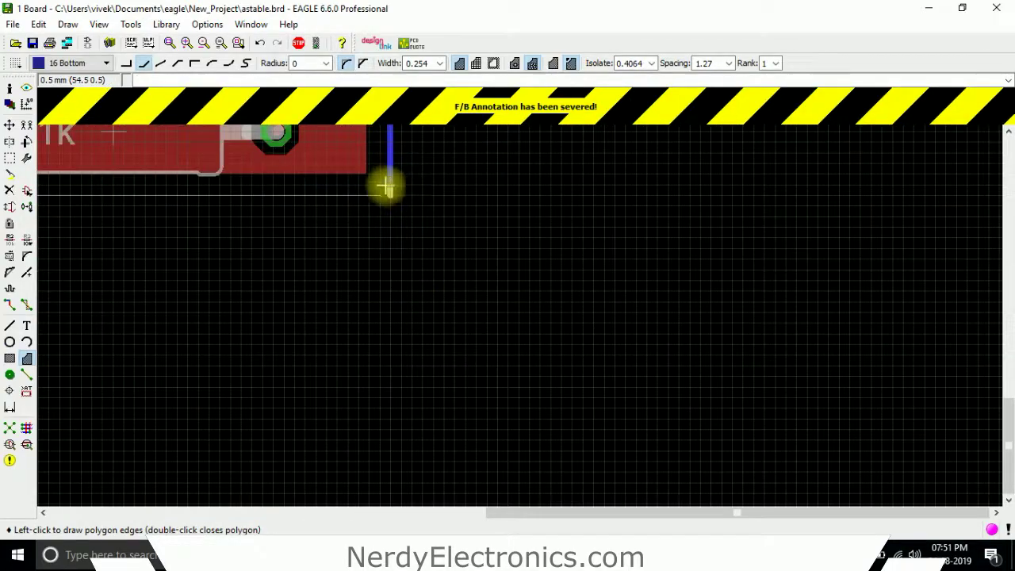
pyautogui.scroll(-1, 397, 206)
pyautogui.scroll(4, 356, 193)
pyautogui.scroll(-3, 879, 341)
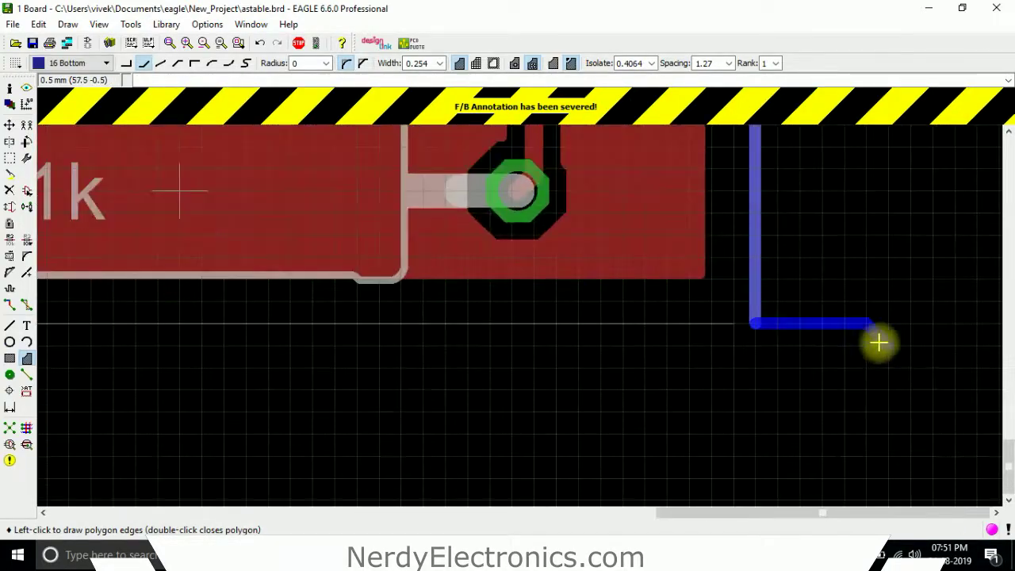
pyautogui.scroll(-5, 878, 342)
pyautogui.scroll(6, 593, 279)
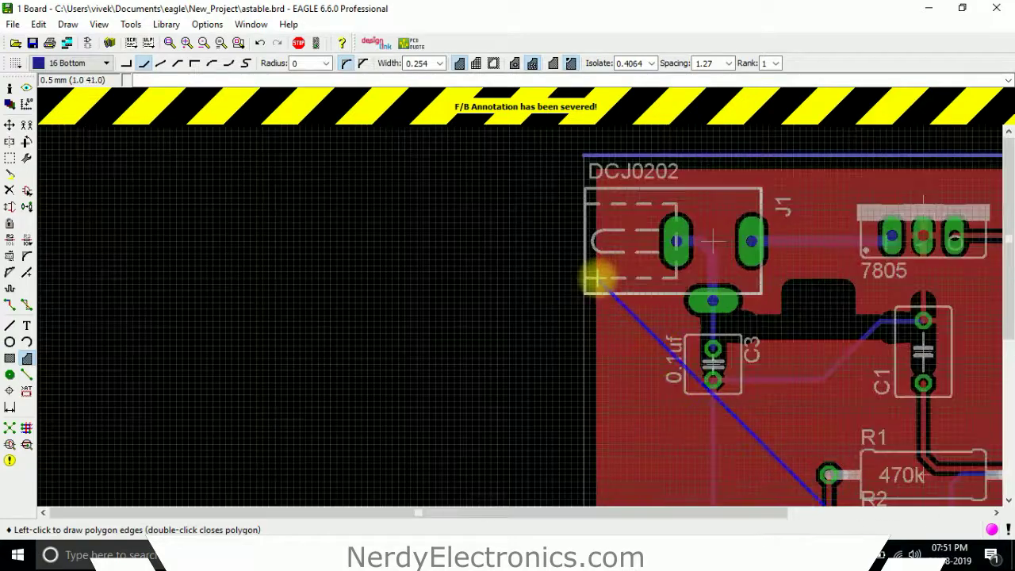
pyautogui.scroll(-3, 593, 280)
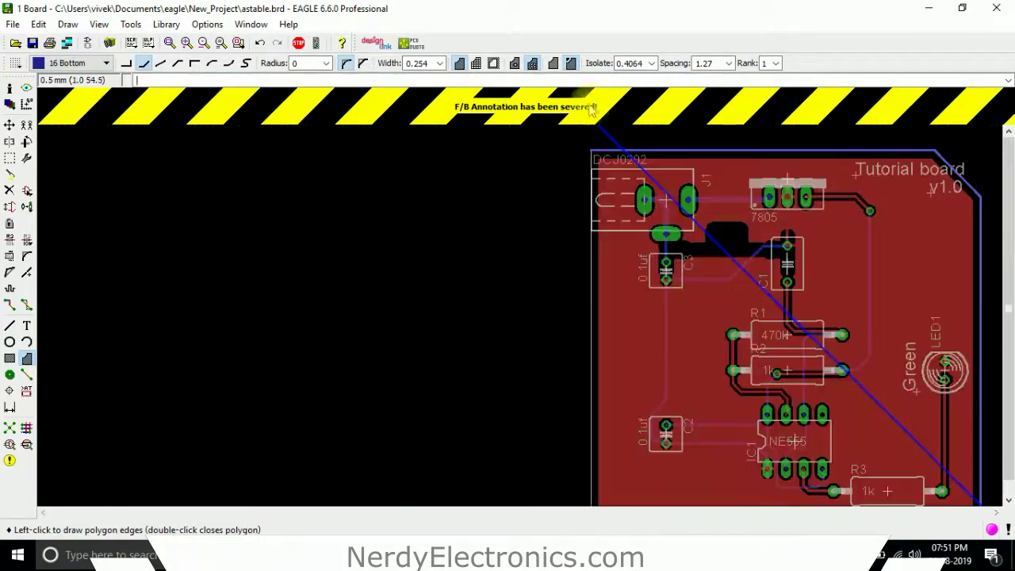
pyautogui.click(126, 64)
pyautogui.scroll(3, 595, 141)
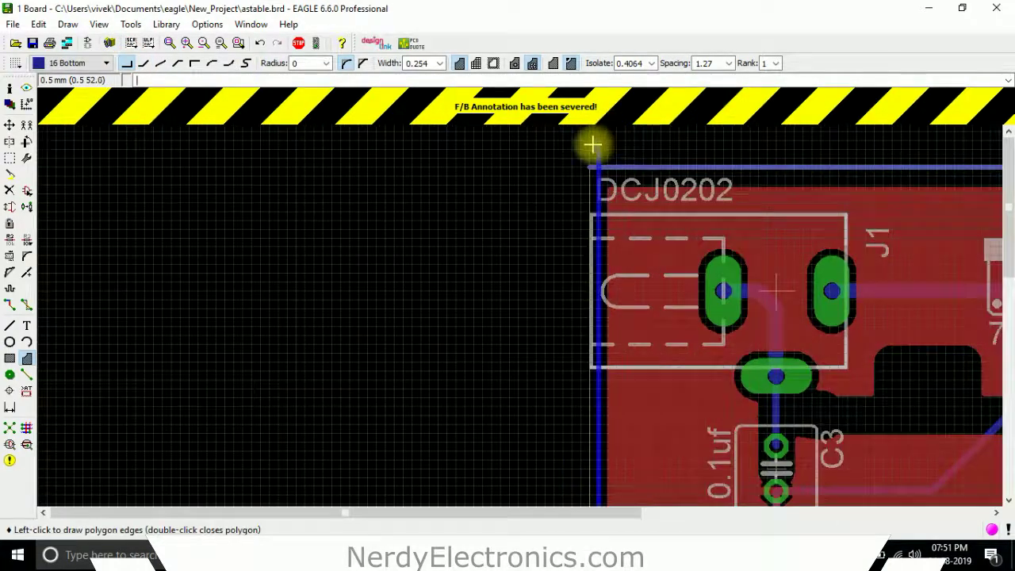
pyautogui.scroll(3, 593, 143)
pyautogui.doubleClick(579, 267)
pyautogui.scroll(-2, 381, 206)
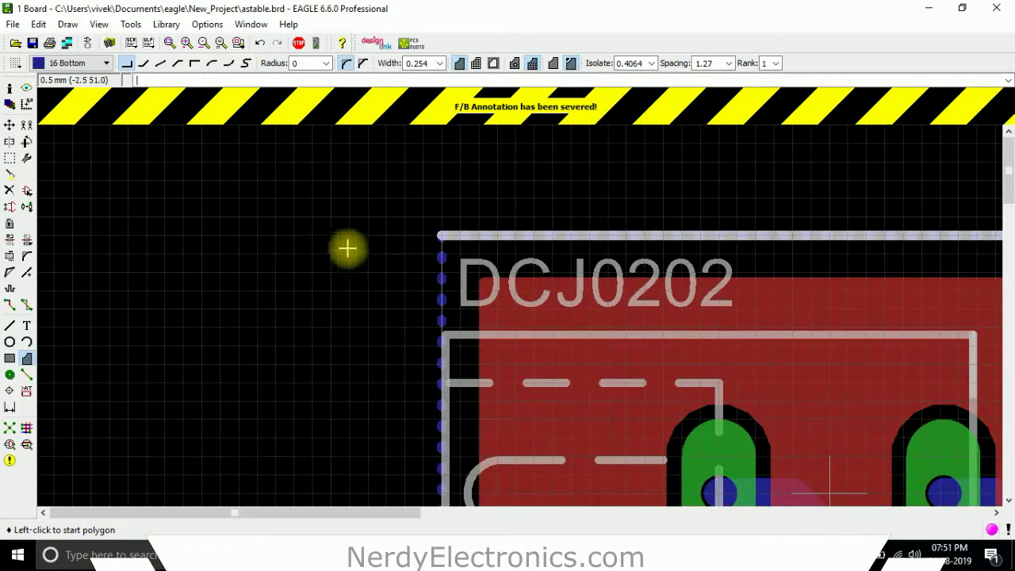
# Rename the bottom polygon's signal from S$1 to GND.
pyautogui.click(9, 239)
pyautogui.click(448, 304)
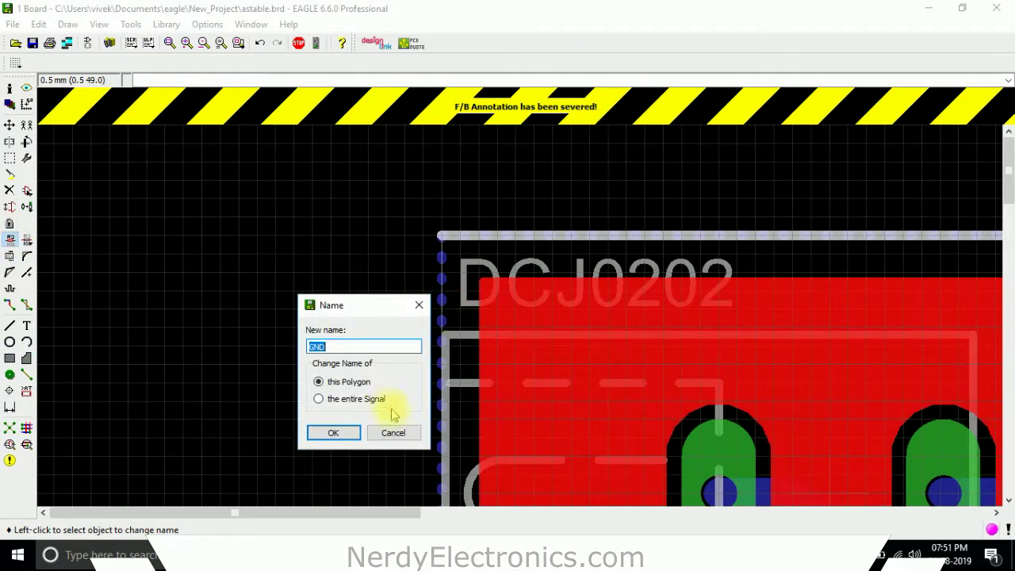
pyautogui.click(393, 433)
pyautogui.click(436, 306)
pyautogui.click(435, 306)
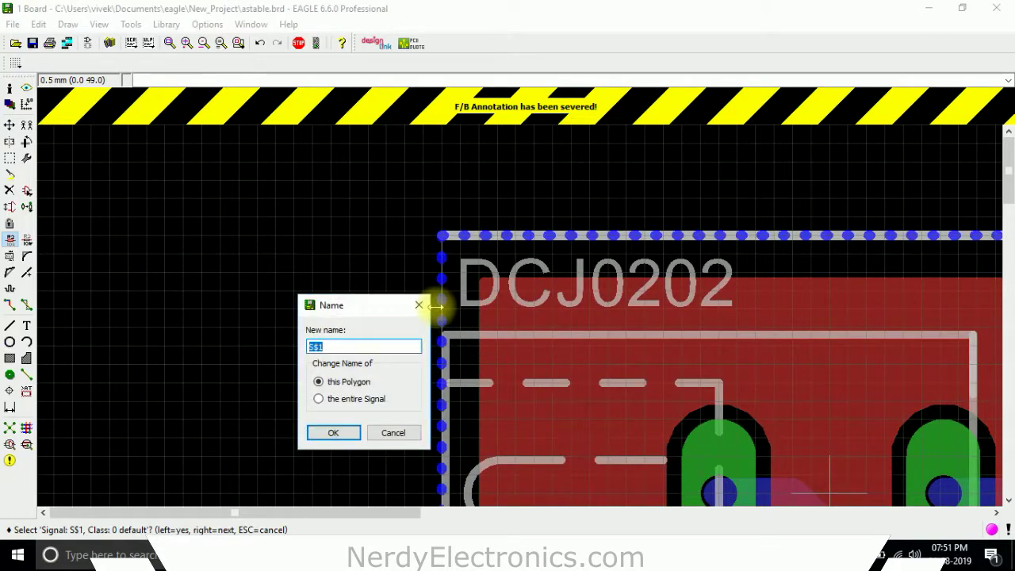
pyautogui.press('Return')
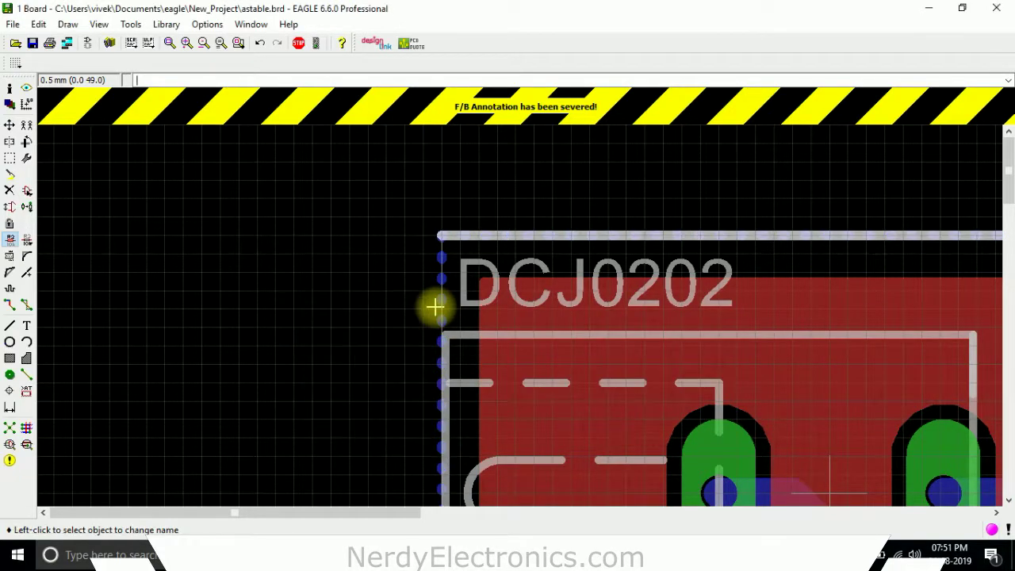
# Run Ratsnest to pour both GND polygons and zoom to fit the whole board.
pyautogui.click(10, 428)
pyautogui.scroll(-10, 203, 215)
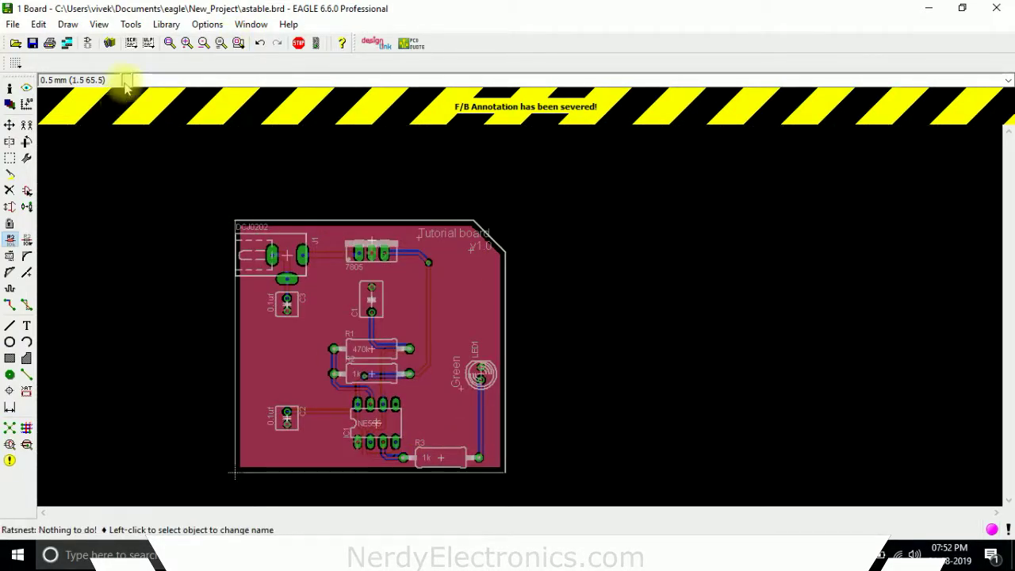
pyautogui.click(169, 44)
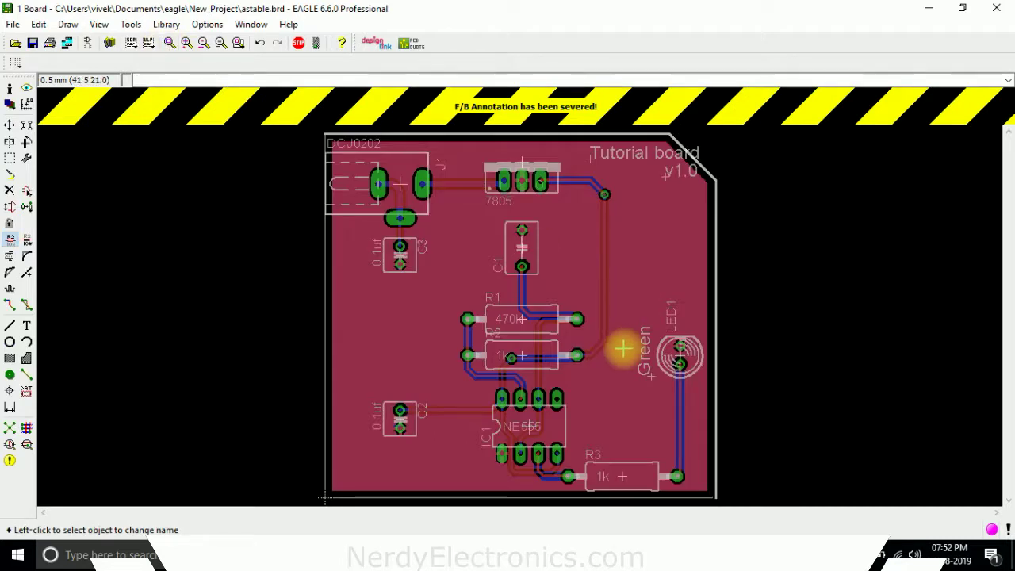